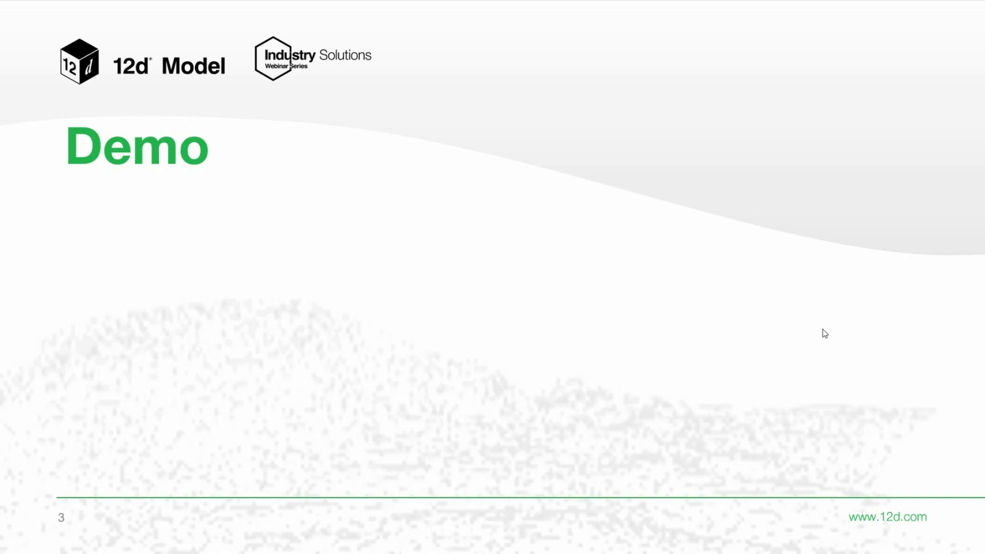
# Step: Switch to 12d Model, open Auto Catchment Delineation and choose the Super/FS tin as the surface tin
pyautogui.hotkey('alt', 'Tab')
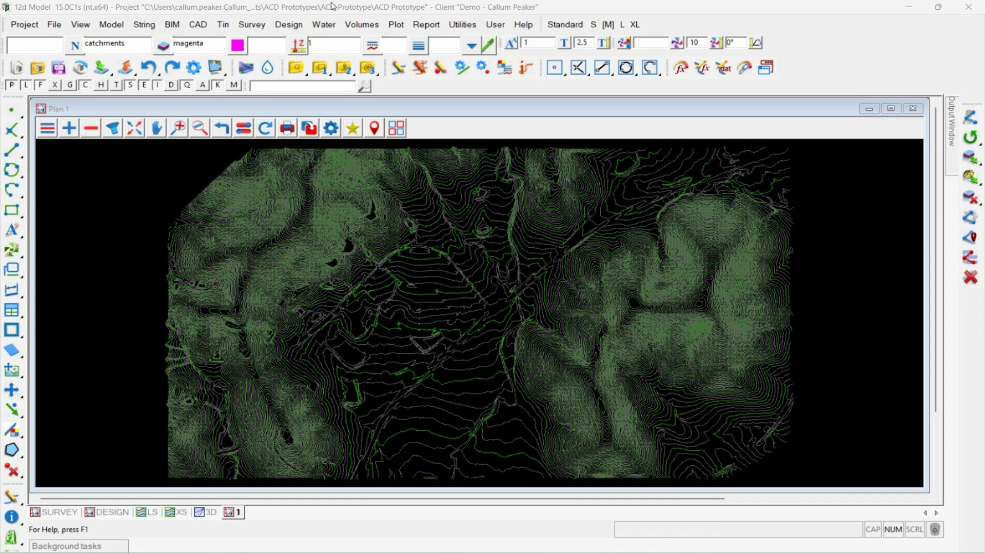
pyautogui.click(320, 26)
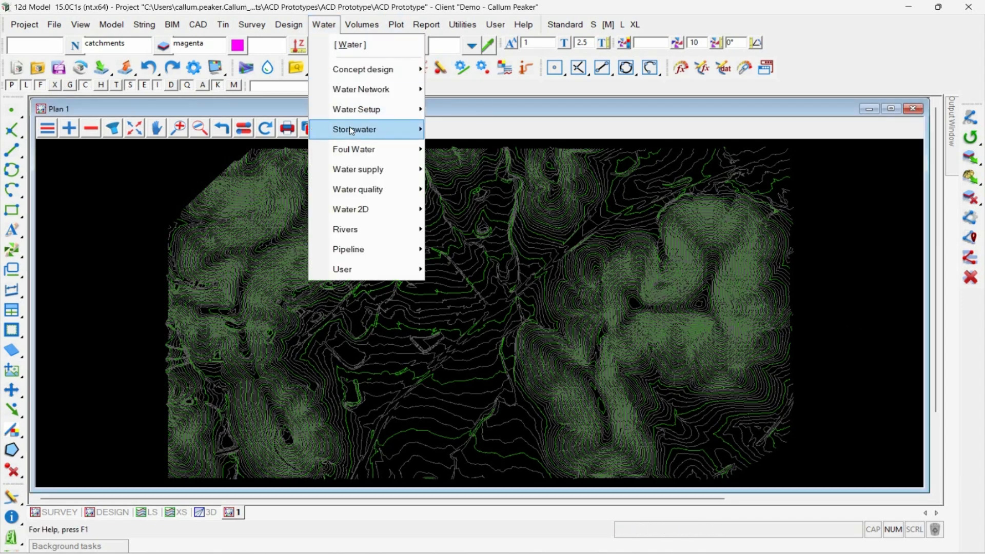
pyautogui.moveTo(353, 131)
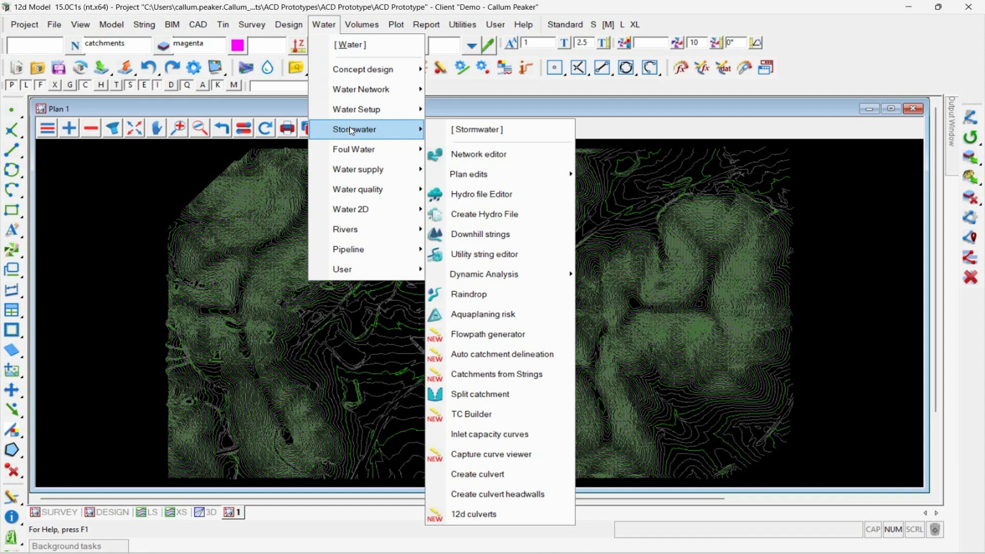
pyautogui.click(485, 355)
pyautogui.moveTo(592, 367); pyautogui.dragTo(146, 152)
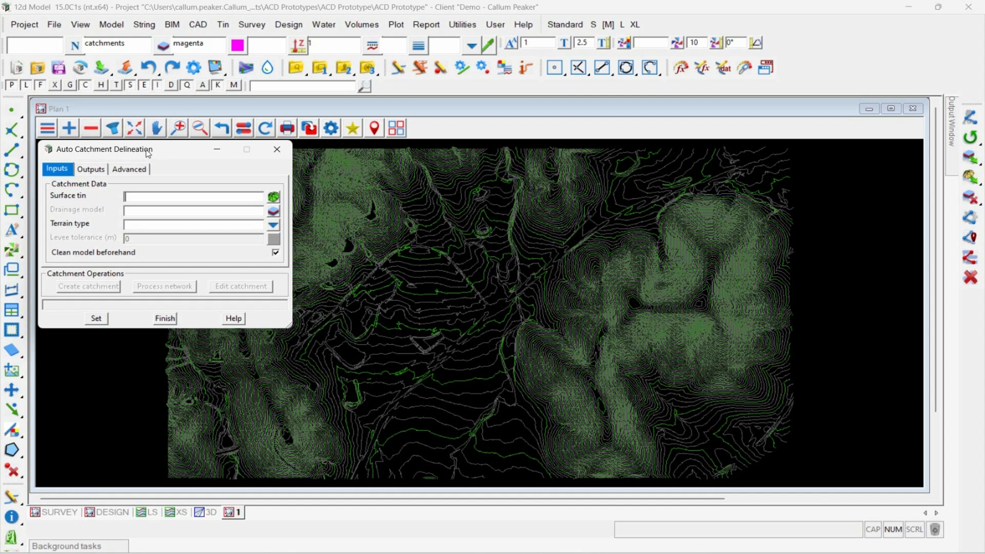
pyautogui.click(273, 198)
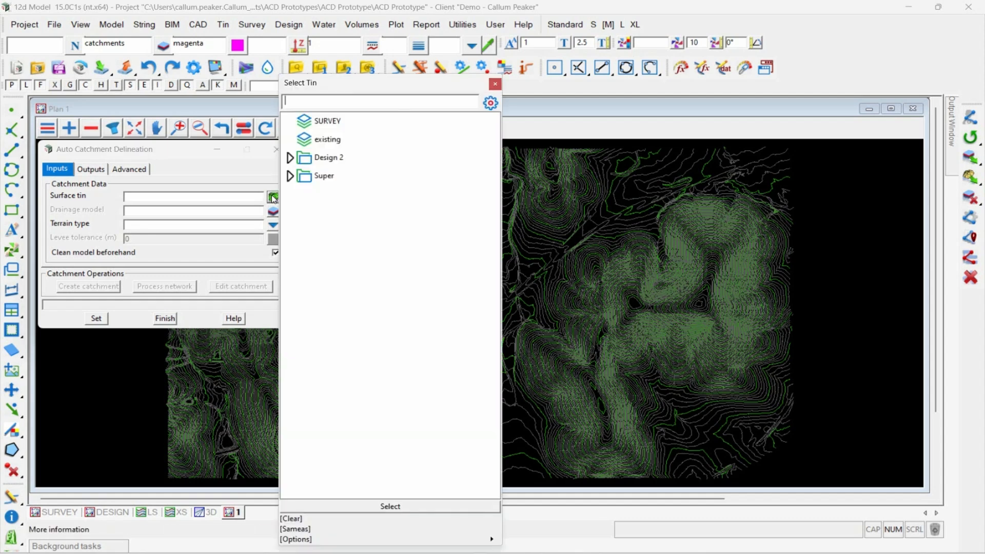
pyautogui.click(288, 176)
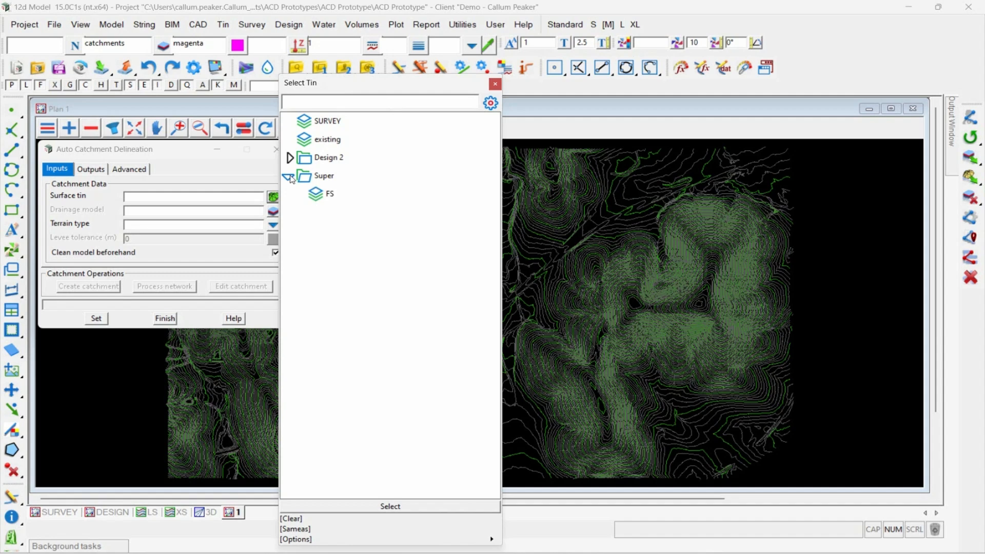
pyautogui.doubleClick(329, 194)
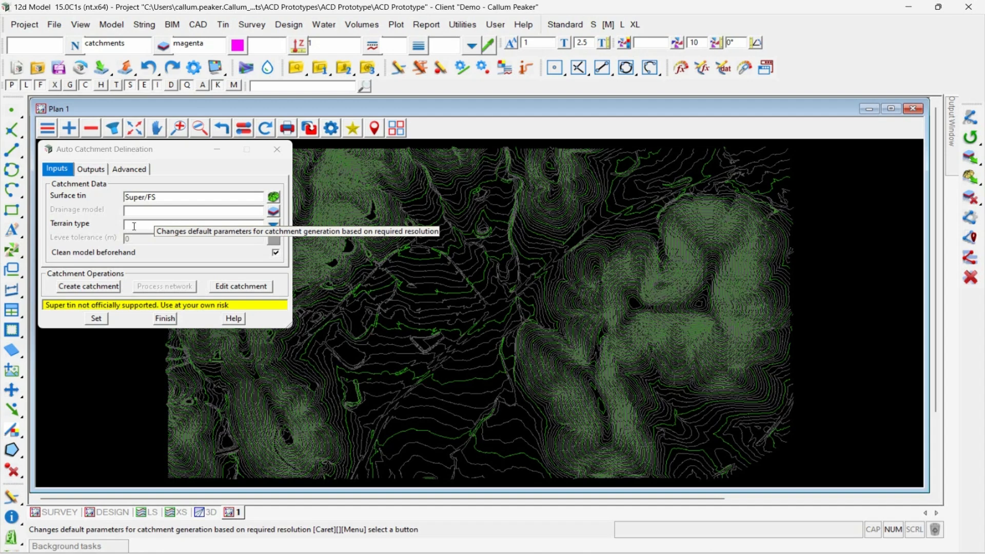
# Step: Try to create a catchment, set the terrain type to Custom and open the levee tolerance for editing
pyautogui.click(94, 288)
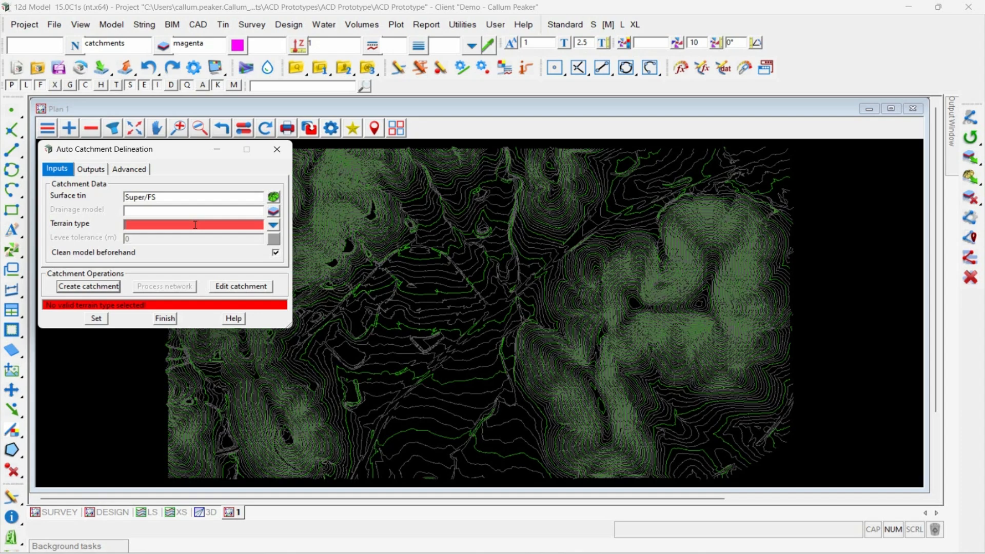
pyautogui.click(273, 225)
pyautogui.click(290, 312)
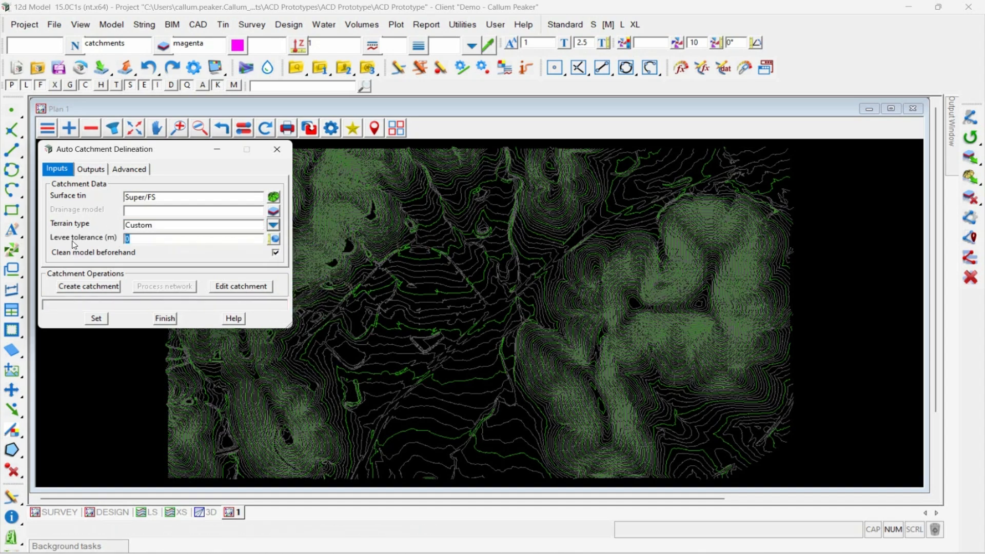
pyautogui.doubleClick(159, 236)
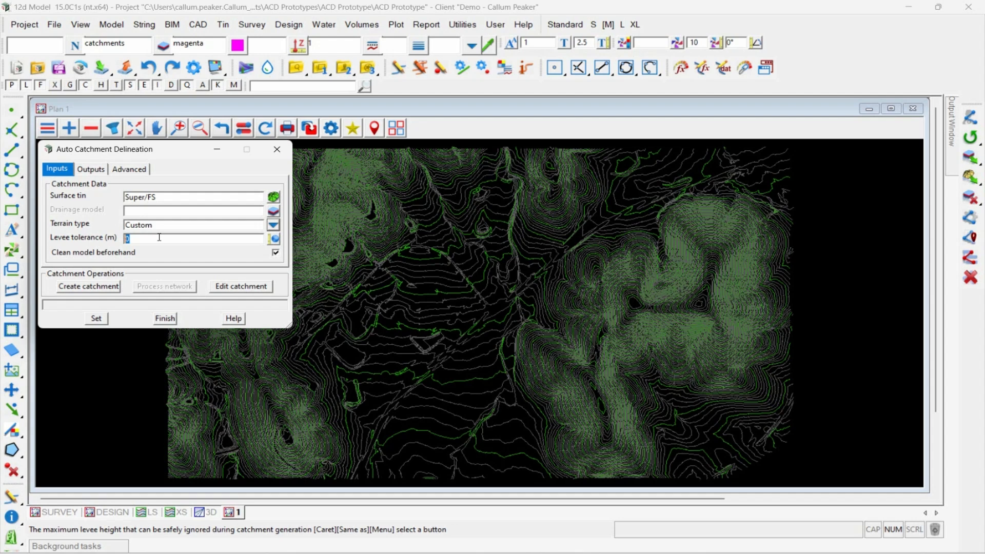
# Step: Set the terrain type to Rural - steep and create two adjoining catchments by picking pit locations in the northern part of the surface
pyautogui.click(274, 226)
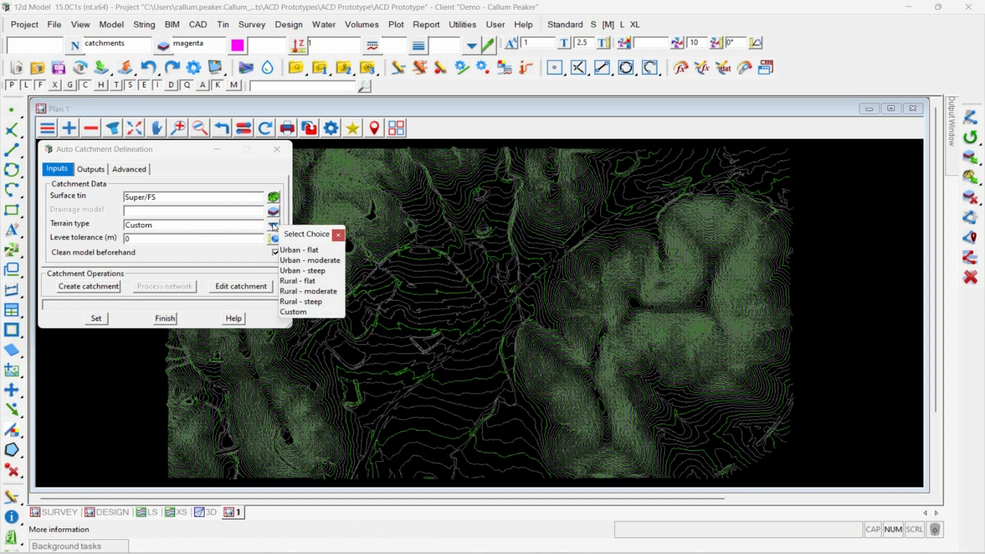
pyautogui.click(313, 301)
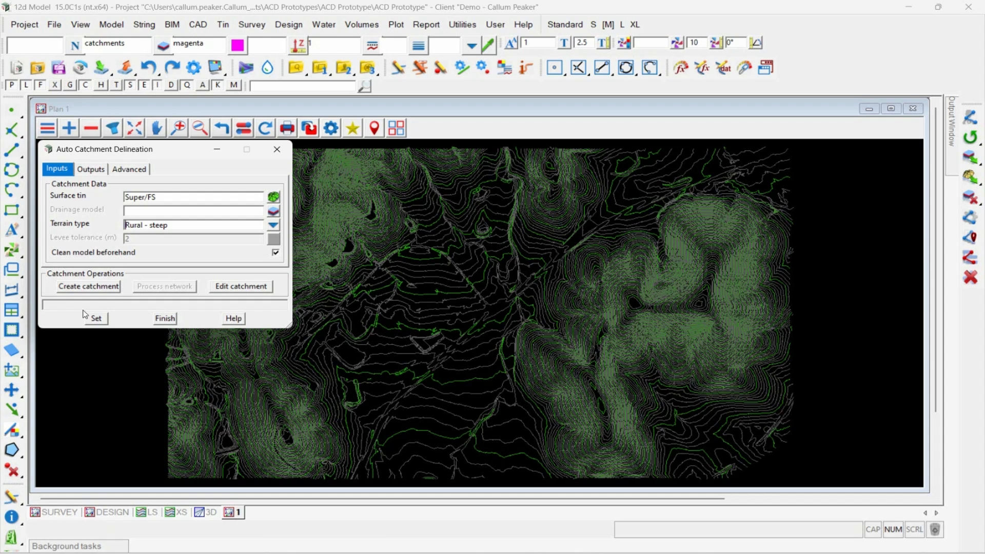
pyautogui.click(95, 290)
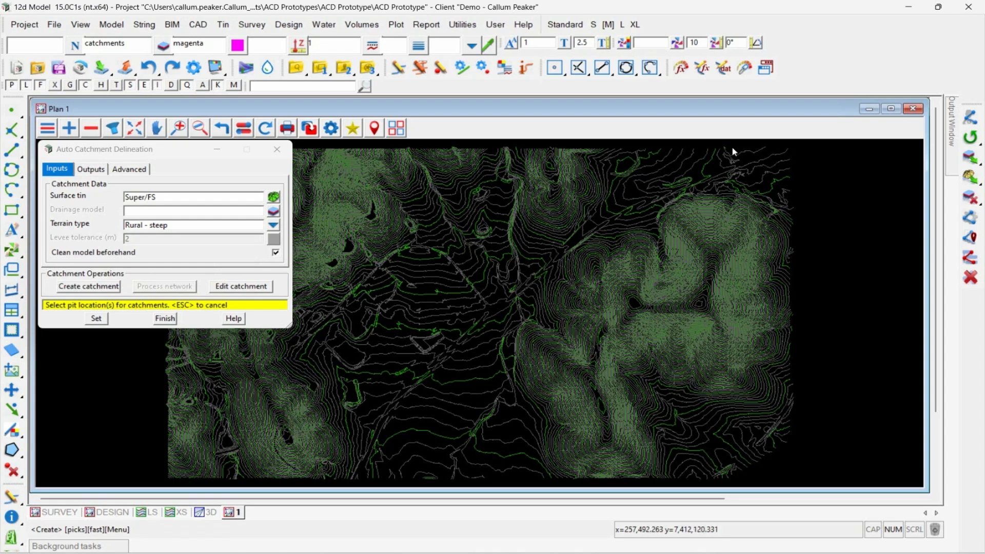
pyautogui.scroll(3, 676, 159)
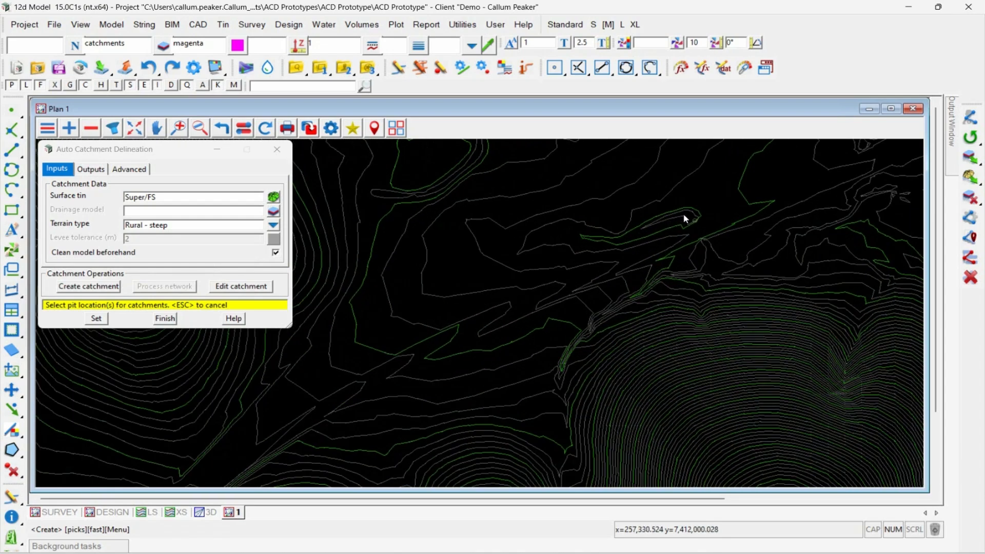
pyautogui.click(687, 215)
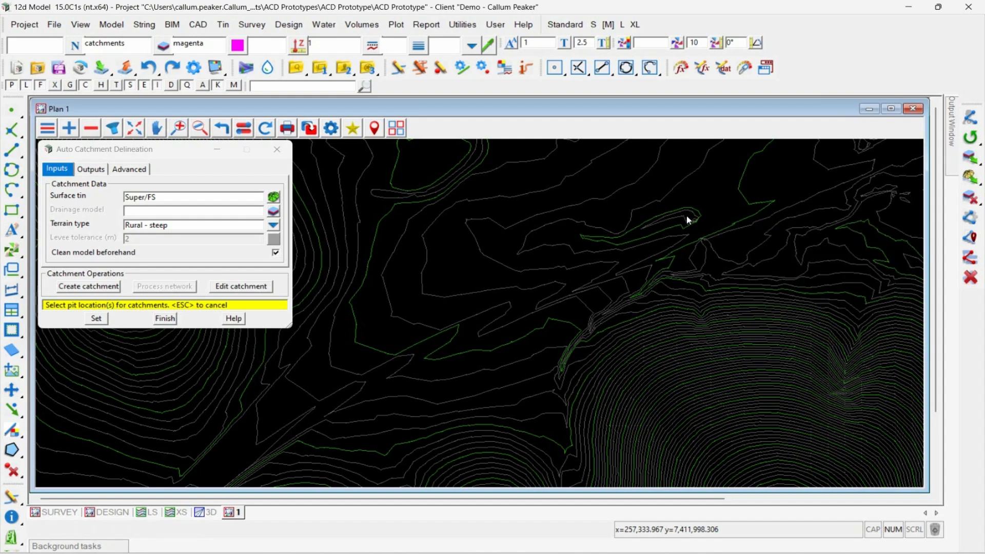
pyautogui.scroll(-3, 679, 231)
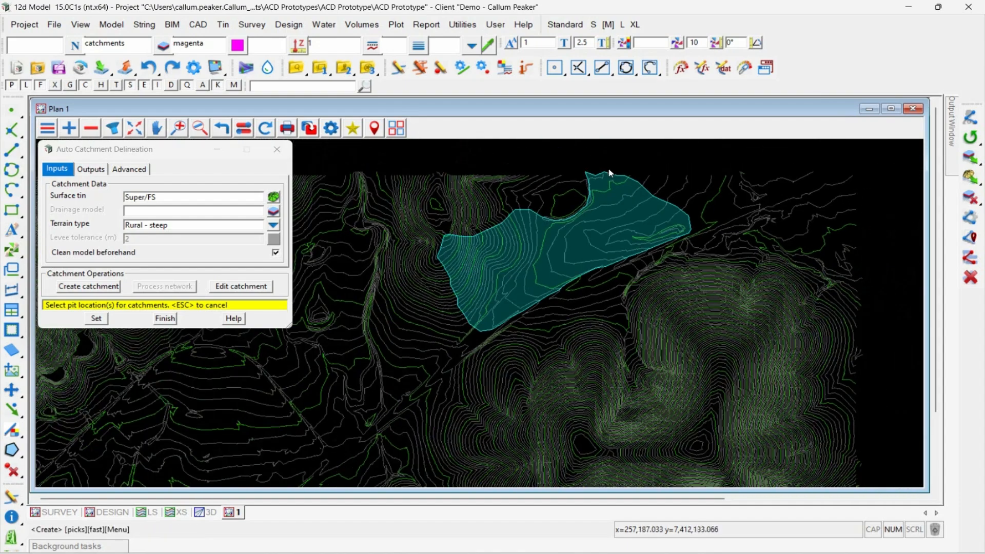
pyautogui.scroll(2, 606, 174)
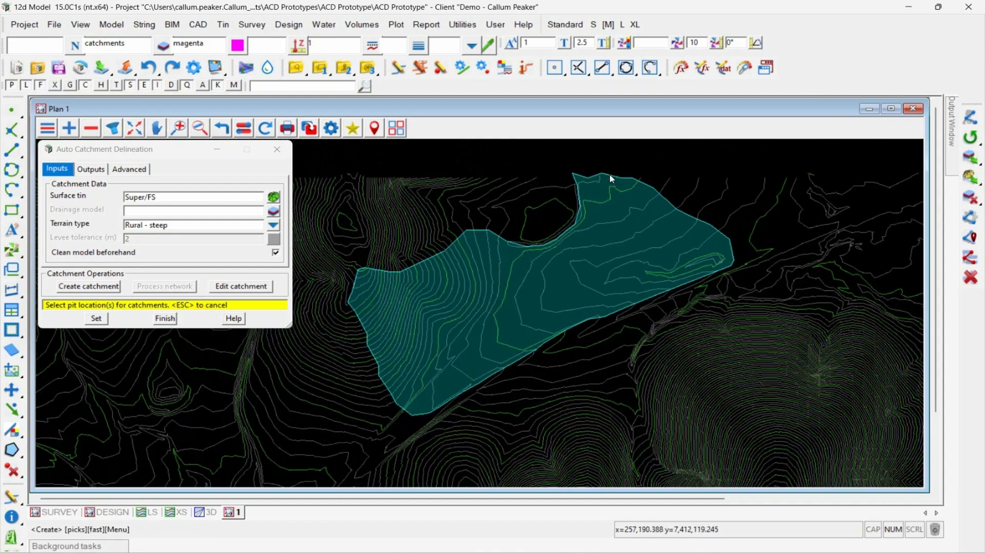
pyautogui.click(545, 228)
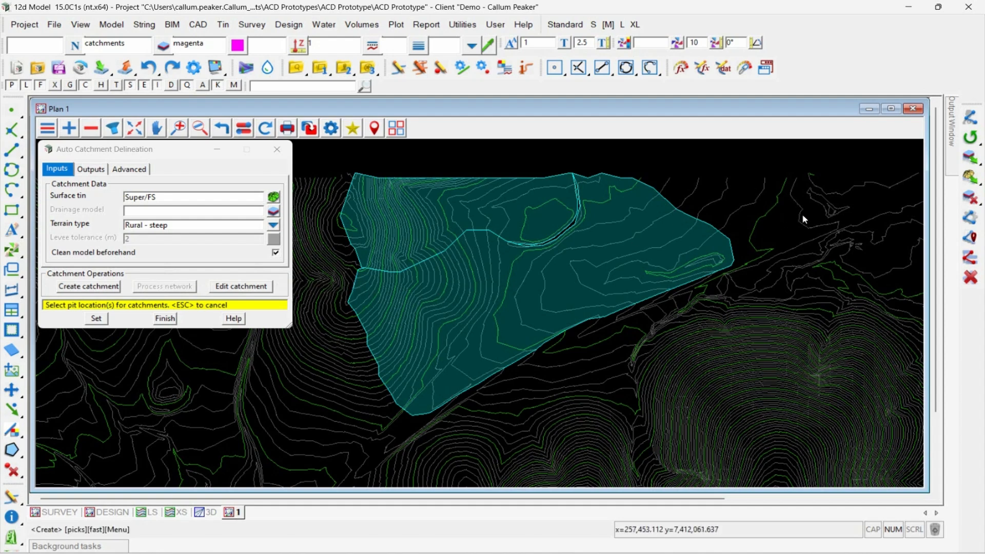
# Step: Create two more catchments from pit locations on the hills south-east of the first pair and end the pit picking
pyautogui.scroll(-3, 714, 196)
pyautogui.scroll(4, 716, 369)
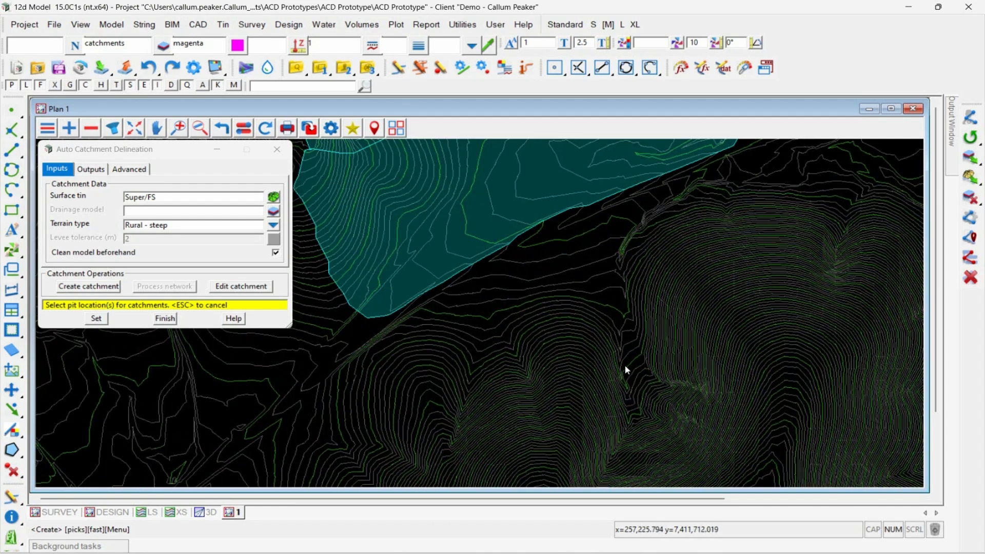
pyautogui.click(617, 351)
pyautogui.middleClick(618, 351)
pyautogui.scroll(-5, 620, 301)
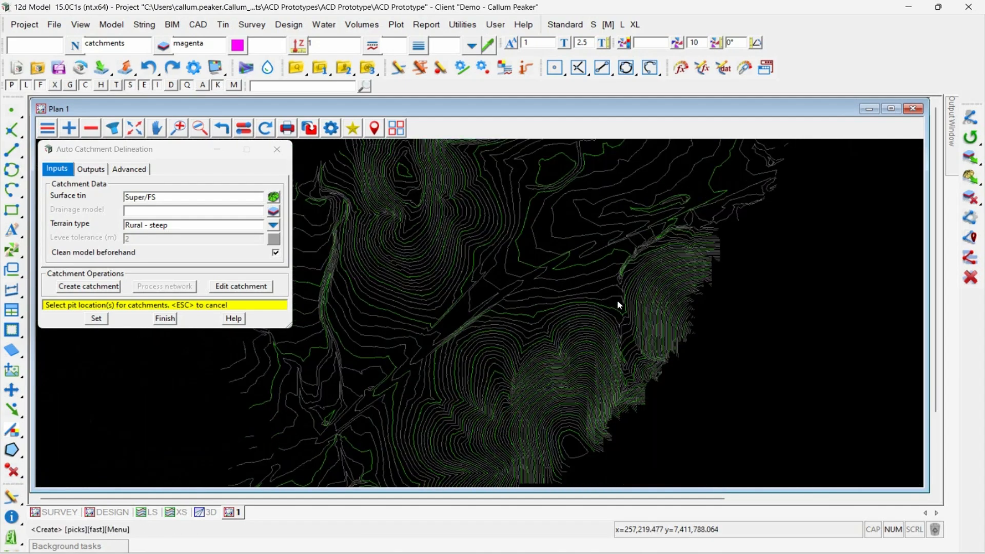
pyautogui.scroll(4, 764, 358)
pyautogui.click(768, 337)
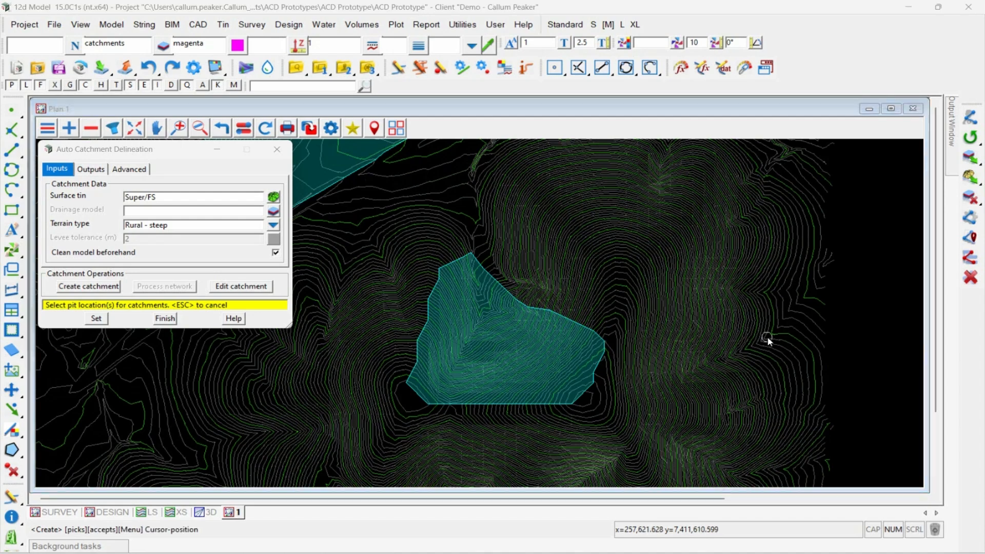
pyautogui.middleClick(767, 337)
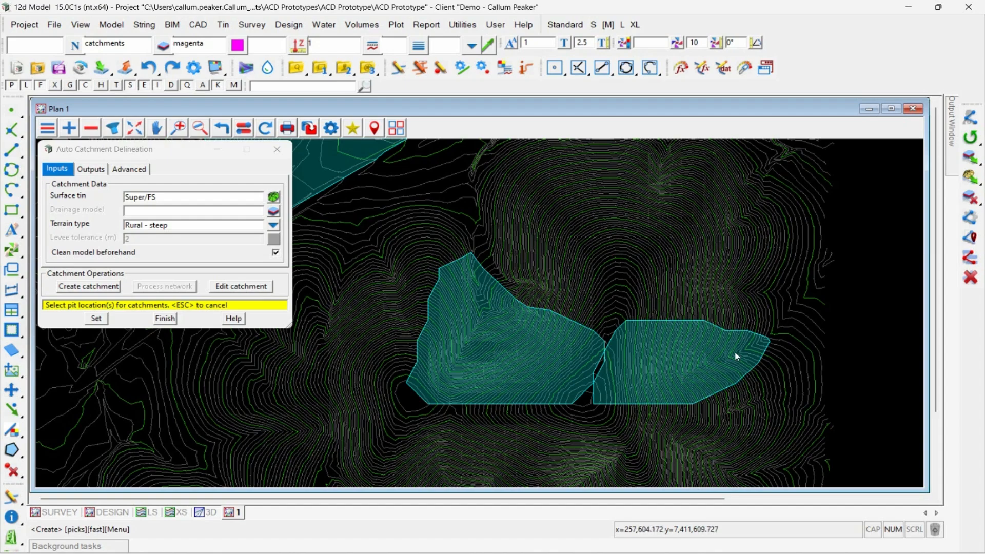
pyautogui.scroll(-2, 734, 352)
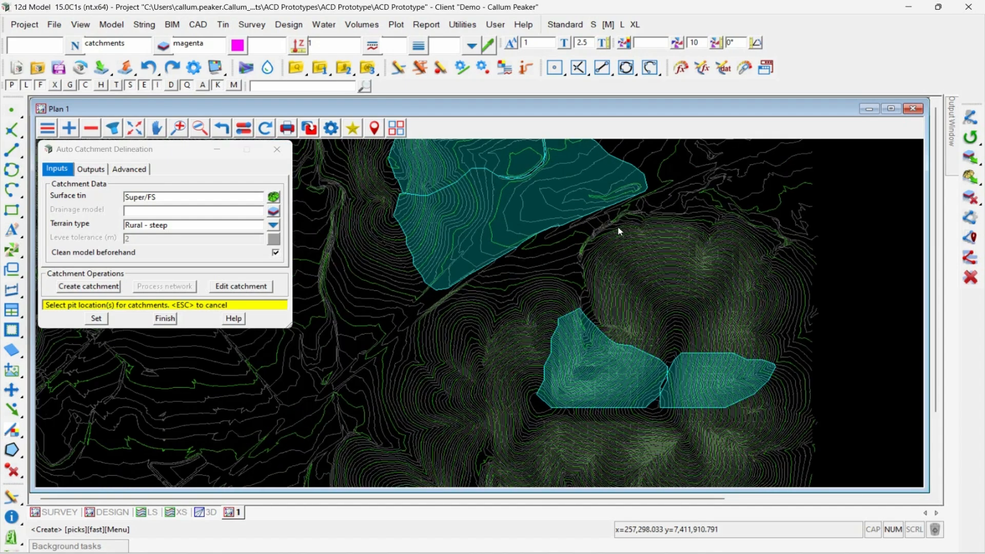
pyautogui.press('Escape')
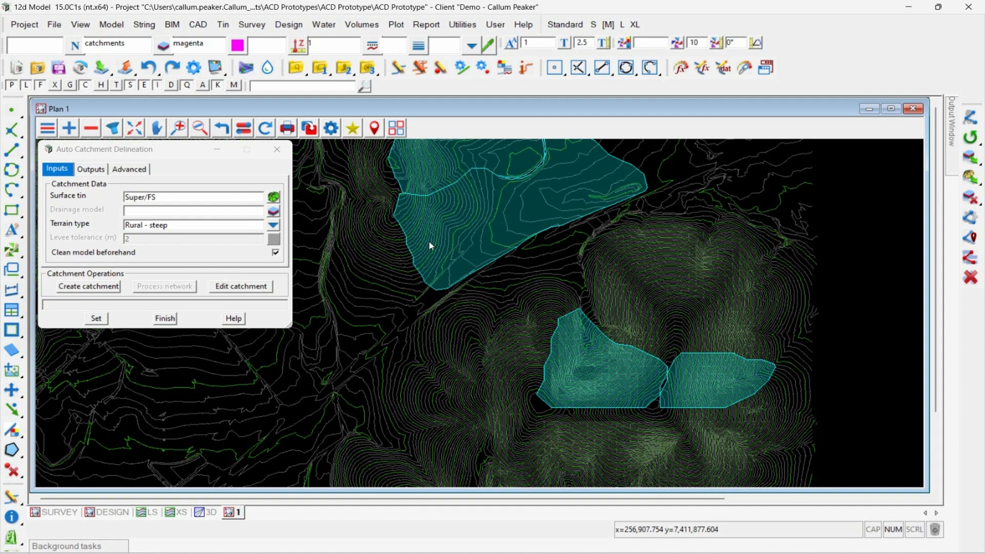
# Step: Review the catchment output model and fill blend settings and set the catchment polygon colour to green
pyautogui.scroll(3, 460, 143)
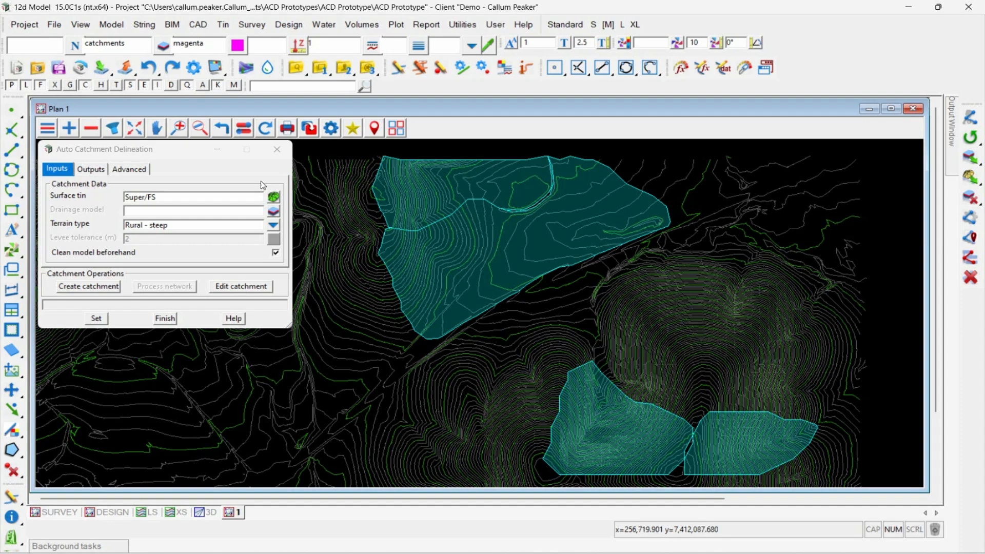
pyautogui.click(92, 171)
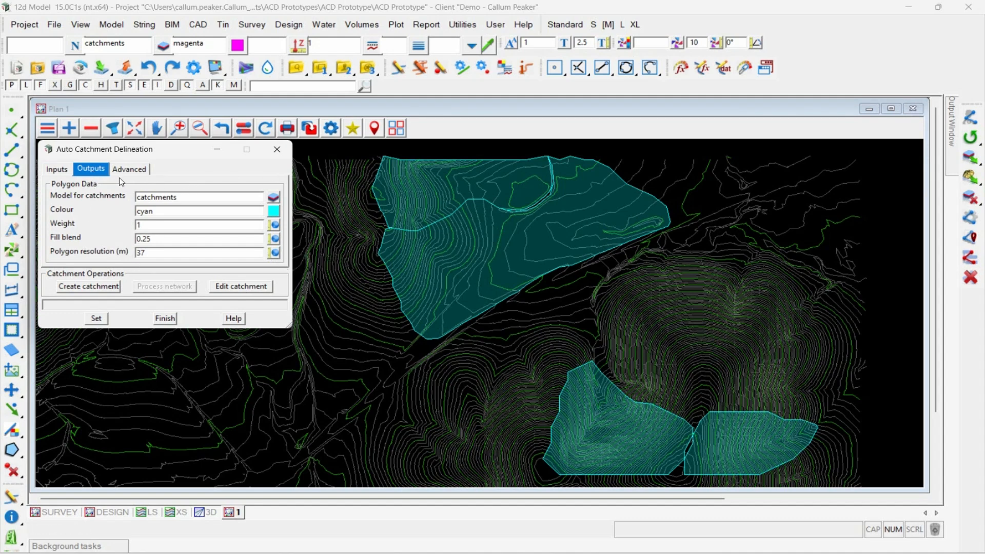
pyautogui.doubleClick(170, 196)
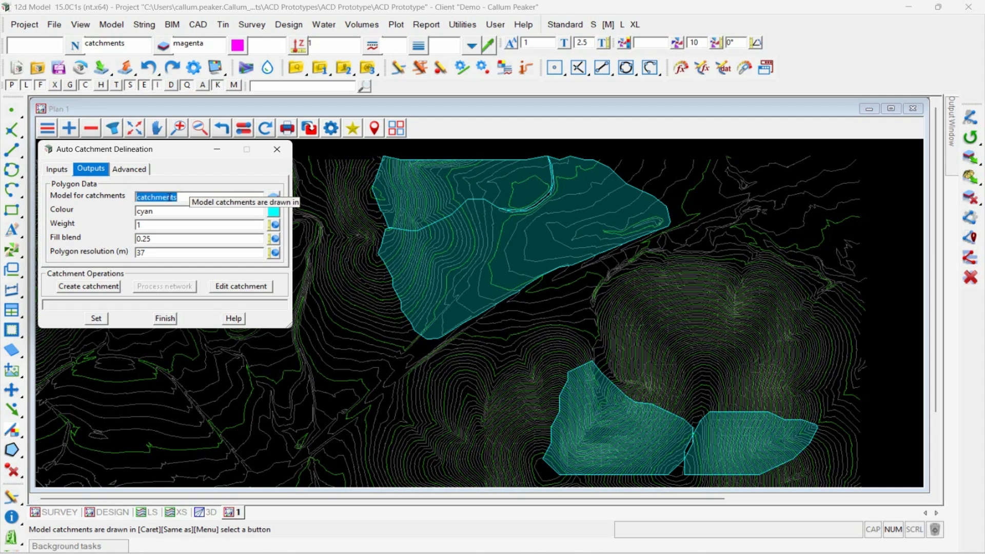
pyautogui.click(166, 239)
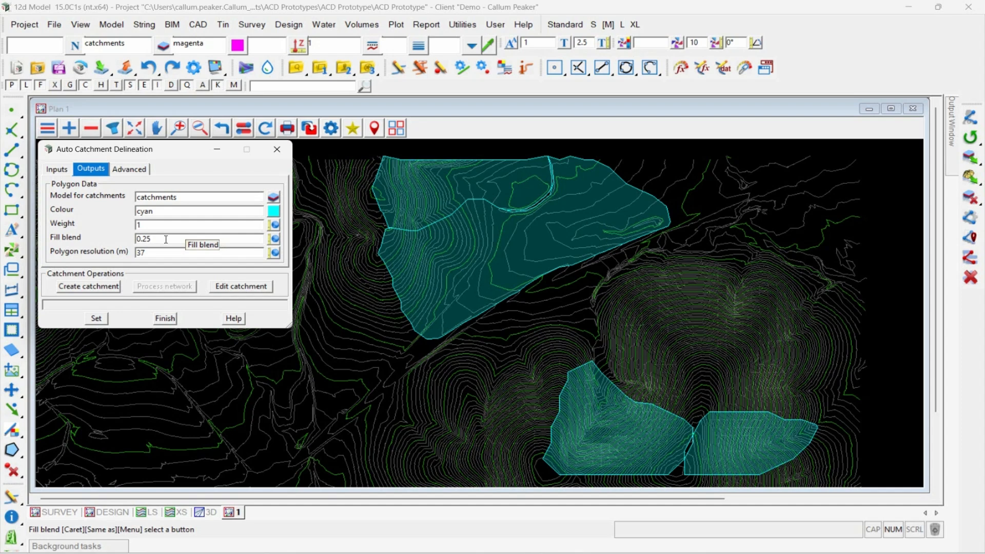
pyautogui.click(273, 213)
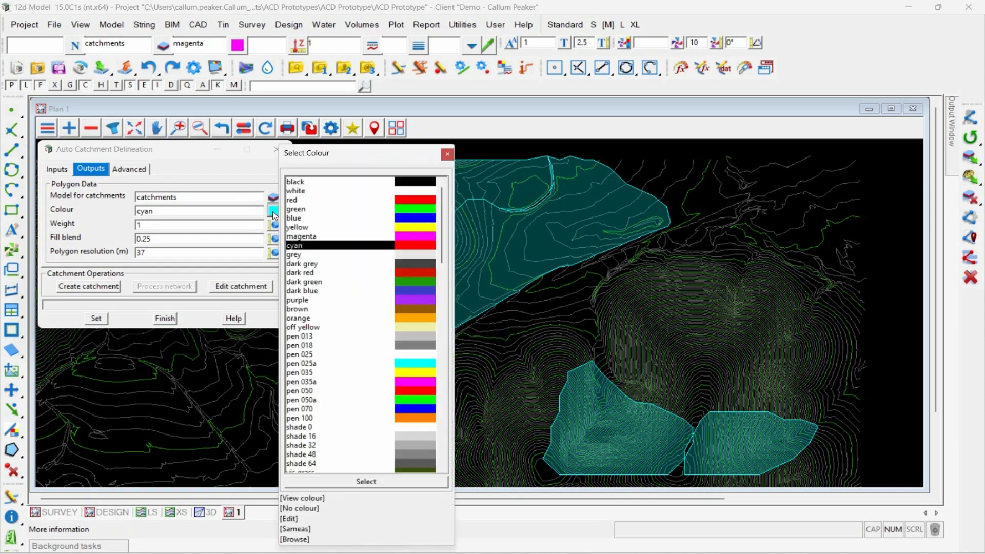
pyautogui.doubleClick(324, 209)
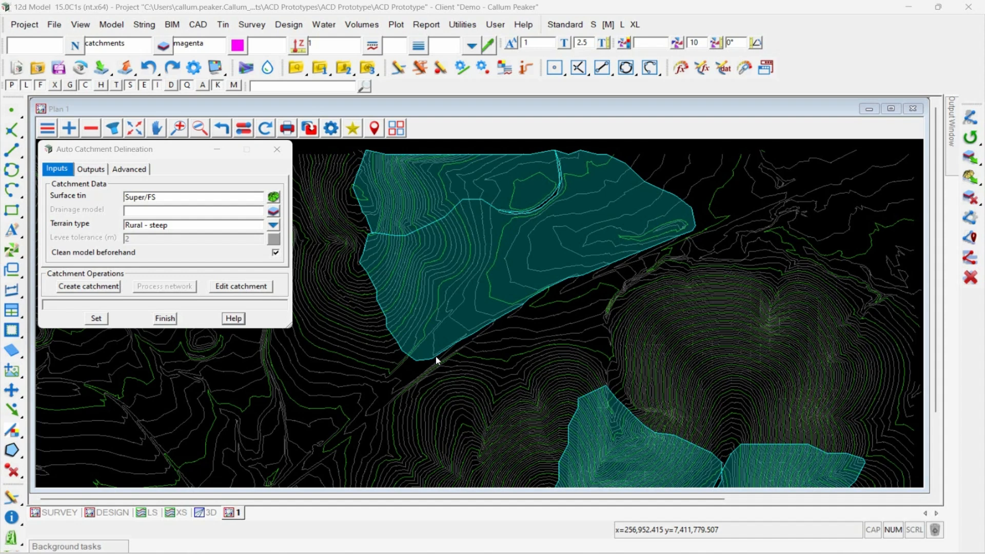
# Step: Open the Flowpath Generator, move it clear of the catchments and check its surface tin and terrain type
pyautogui.click(330, 26)
pyautogui.moveTo(362, 132)
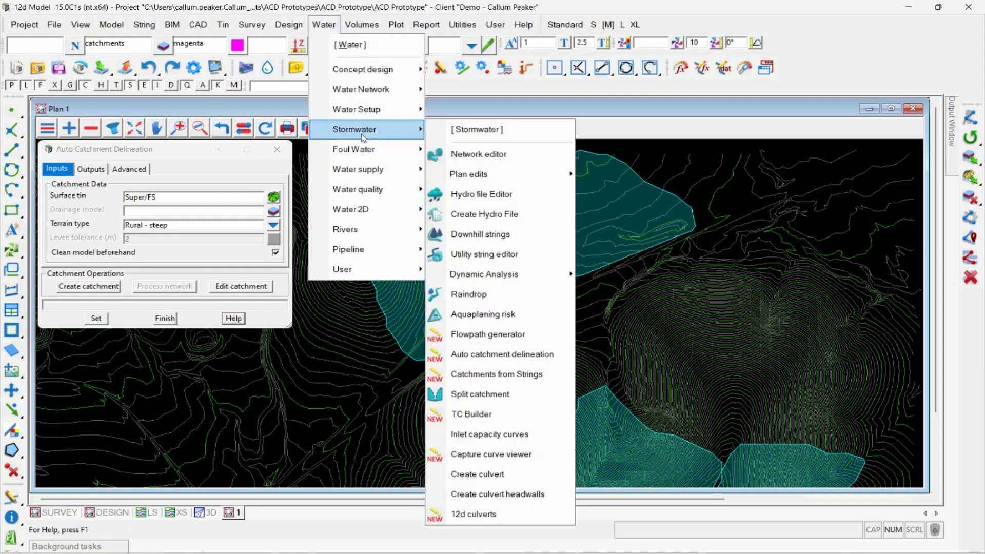
pyautogui.click(500, 337)
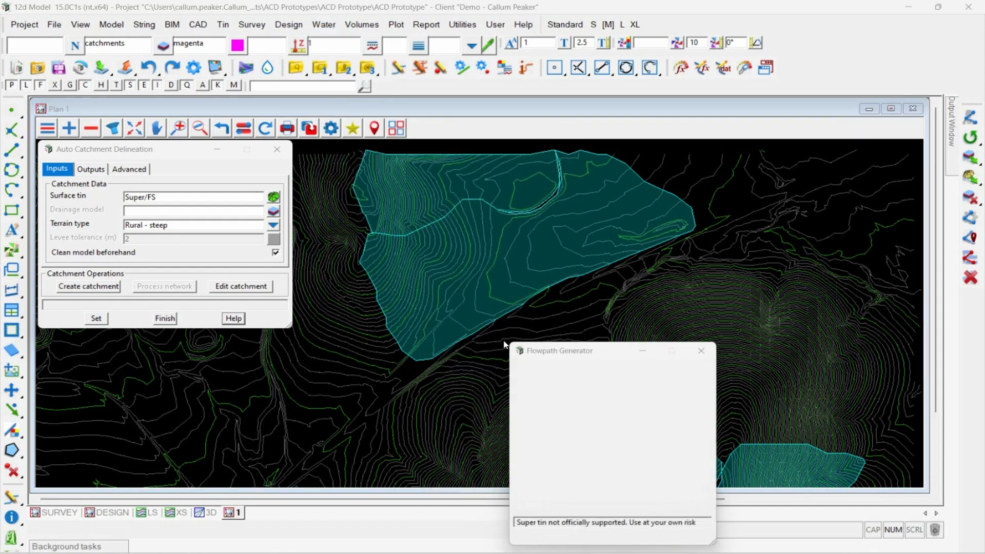
pyautogui.moveTo(562, 356); pyautogui.dragTo(769, 154)
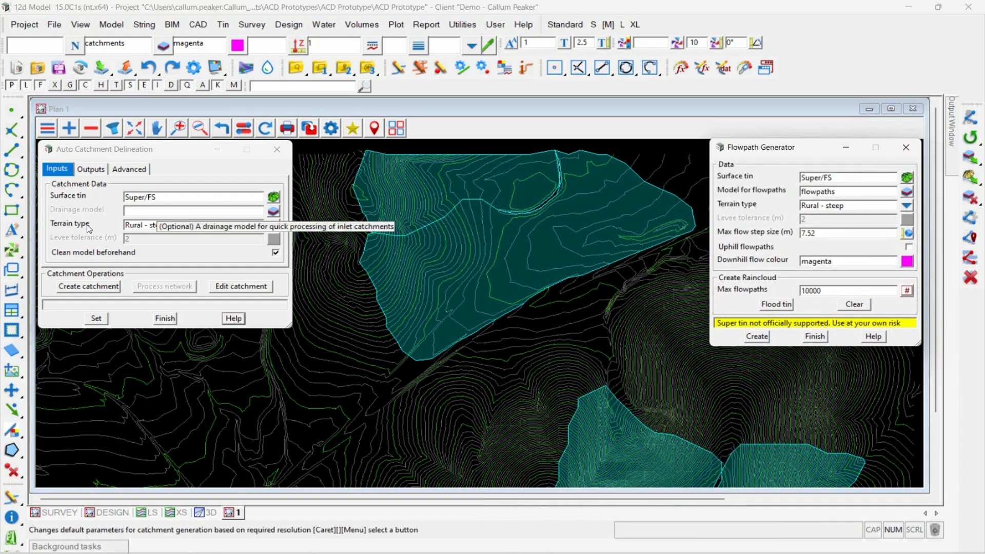
pyautogui.click(827, 177)
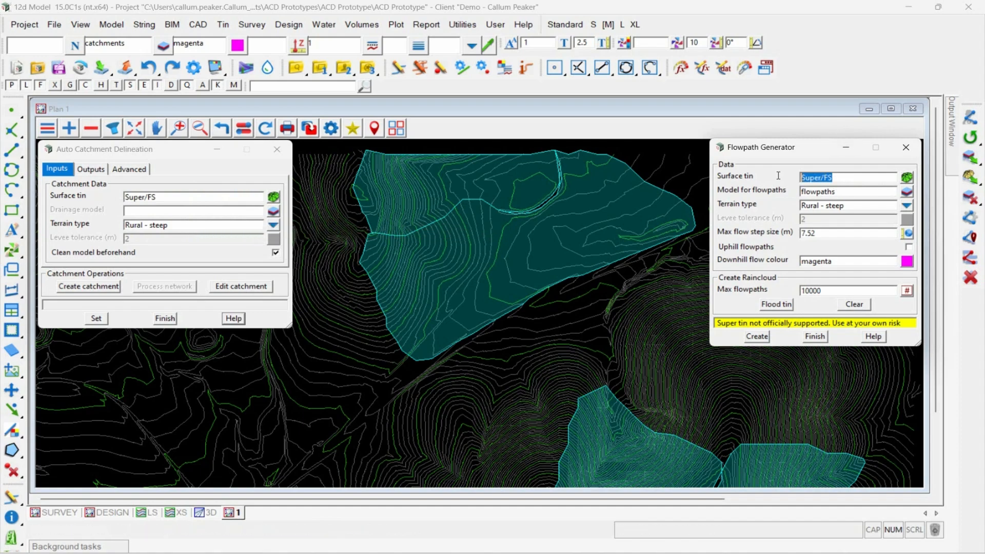
pyautogui.click(858, 205)
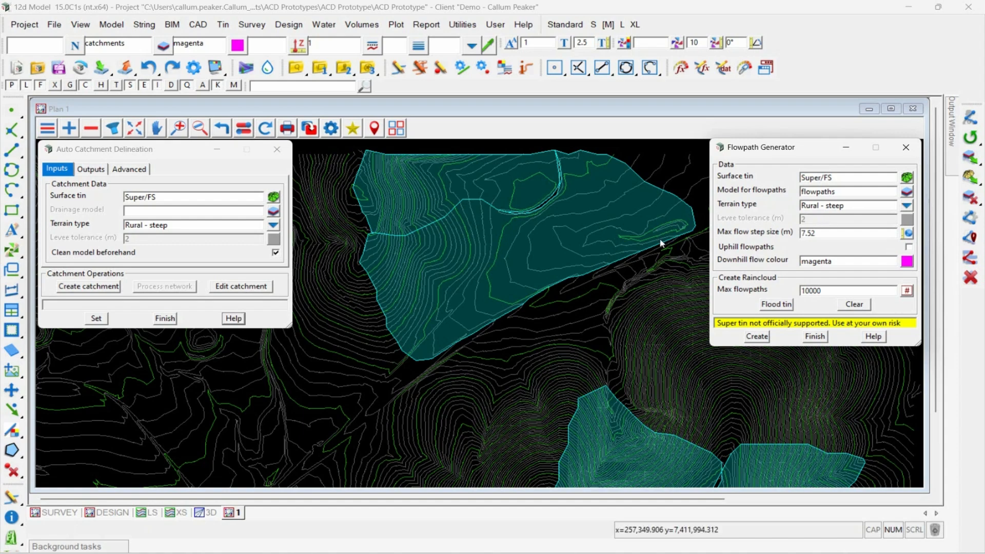
# Step: Create a single downhill flowpath starting at the western corner of the large northern catchment
pyautogui.click(757, 337)
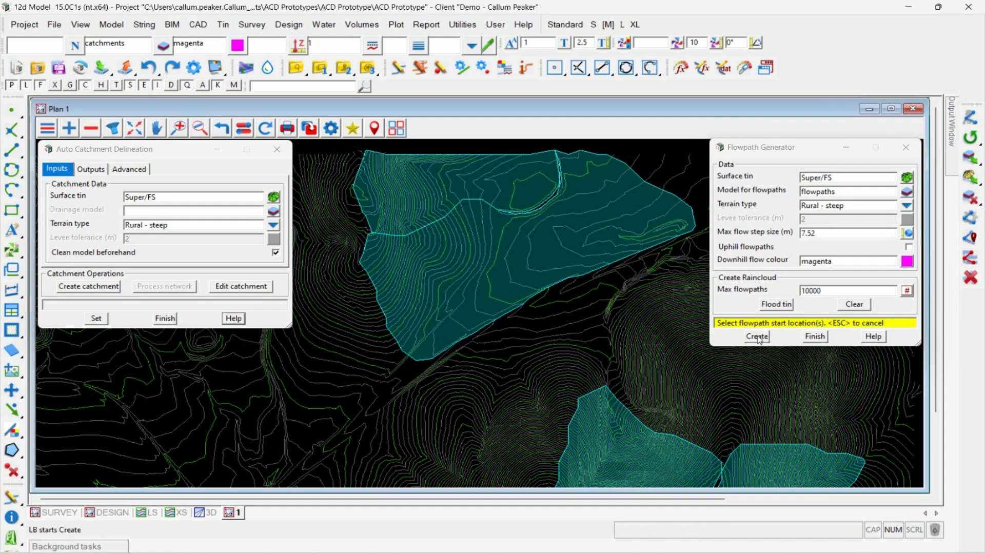
pyautogui.click(558, 378)
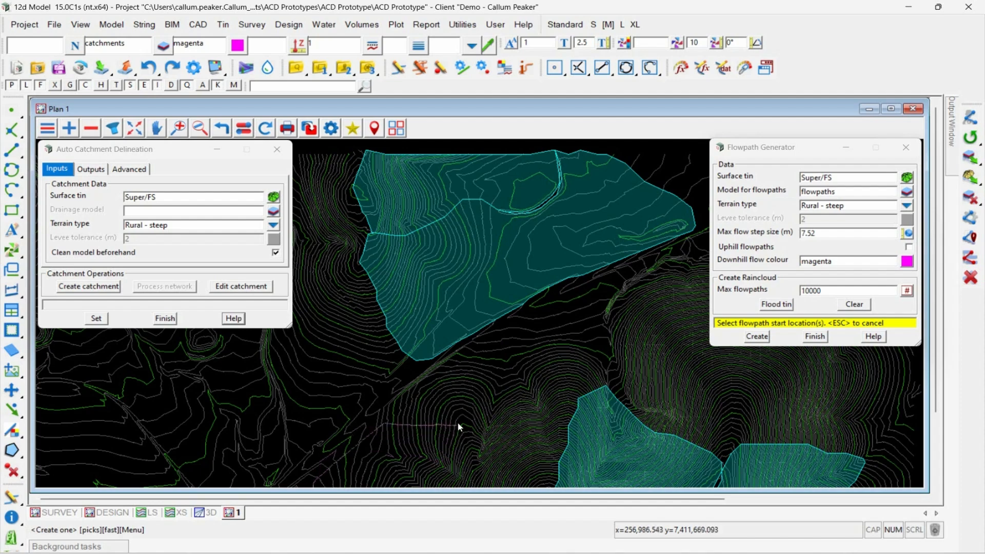
pyautogui.click(370, 236)
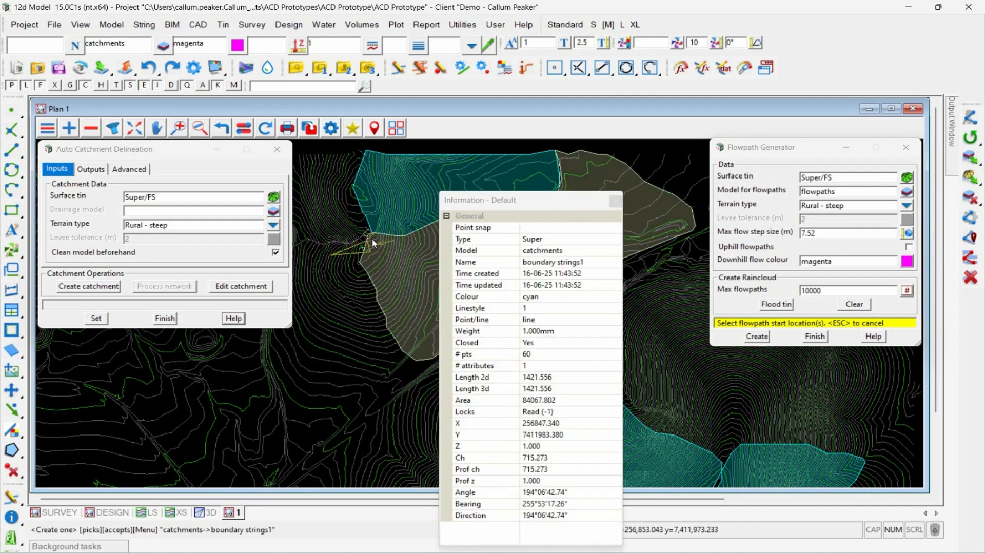
pyautogui.middleClick(371, 237)
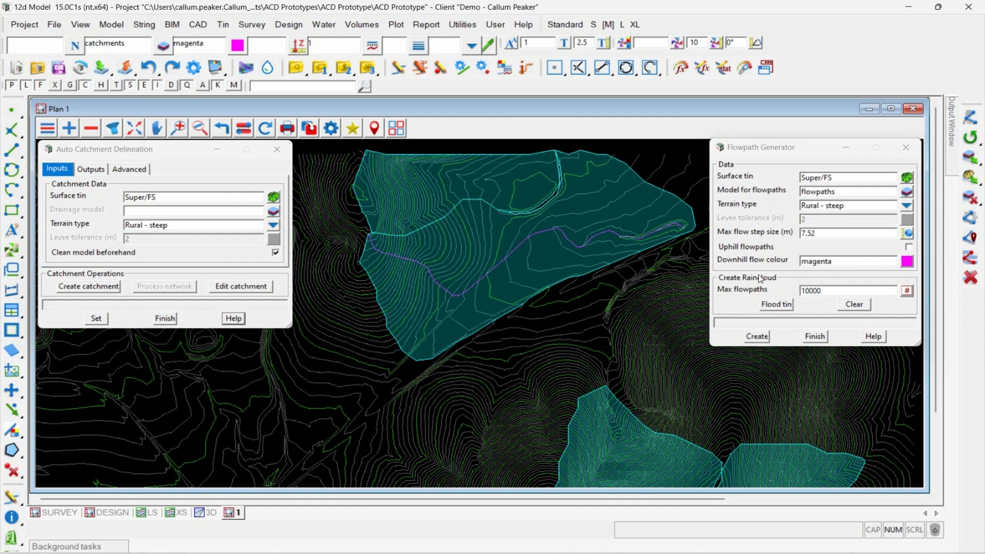
# Step: Set the maximum flowpaths to 5000 and flood the tin with downhill flowpaths, comparing them with the catchments
pyautogui.moveTo(826, 290); pyautogui.dragTo(796, 290)
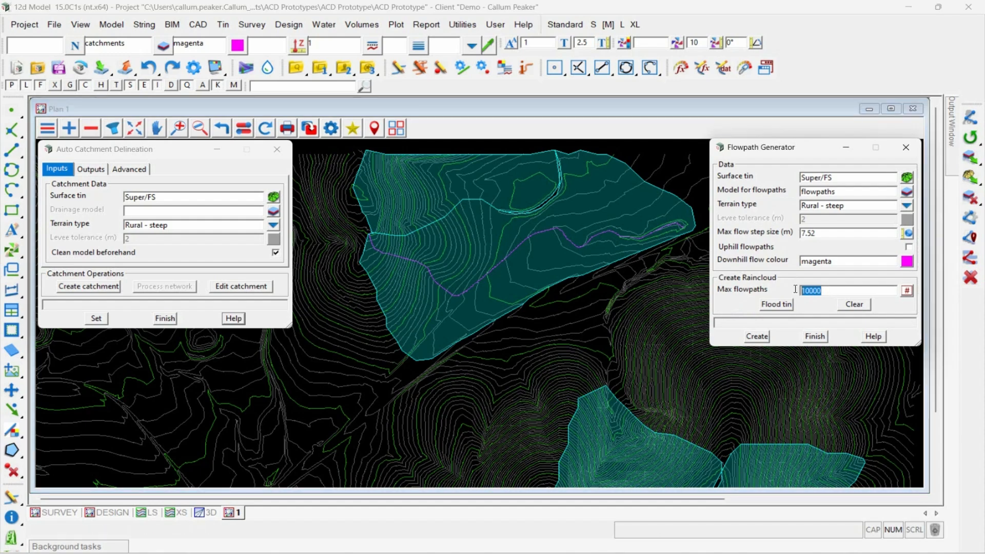
pyautogui.write('5000')
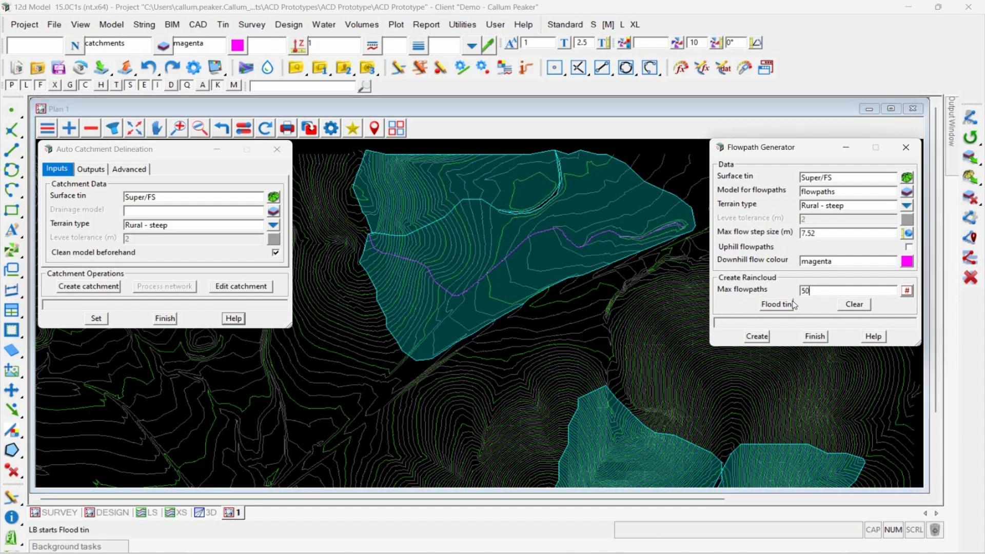
pyautogui.click(775, 305)
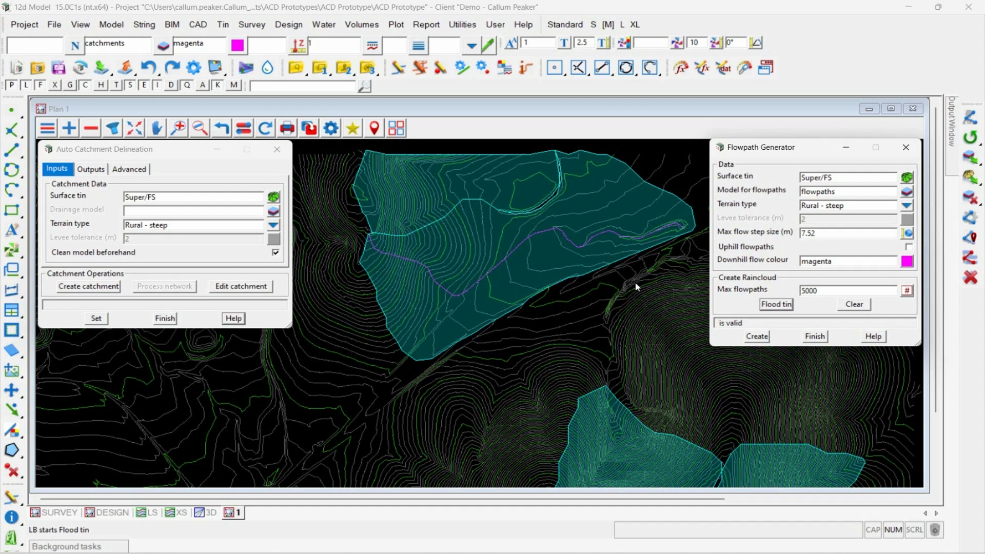
pyautogui.scroll(-3, 583, 215)
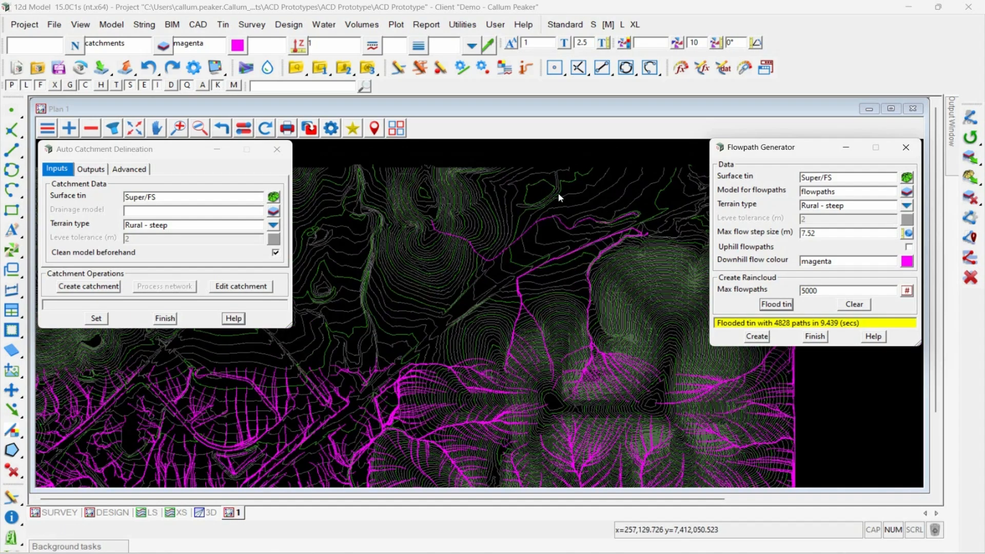
pyautogui.scroll(-1, 583, 215)
pyautogui.scroll(1, 426, 276)
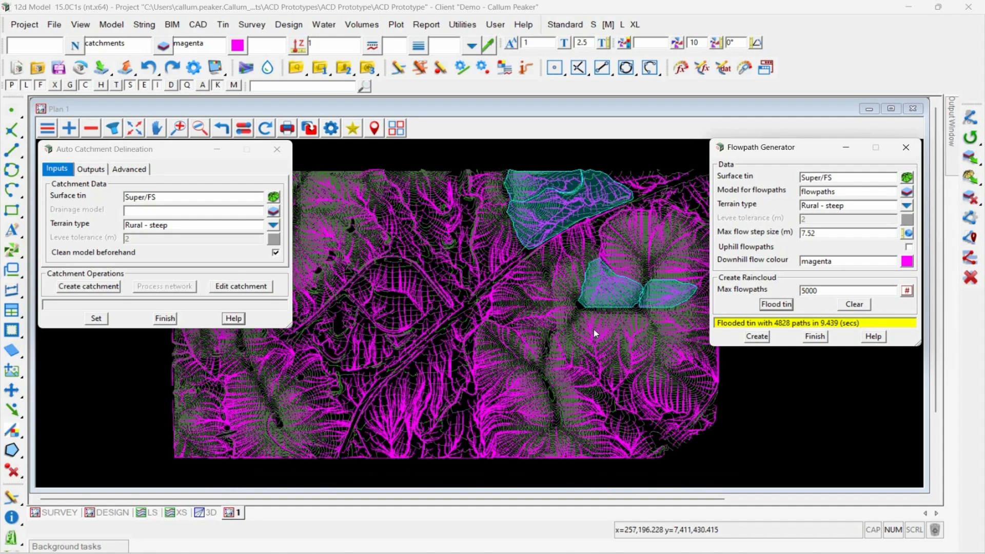
pyautogui.scroll(2, 604, 386)
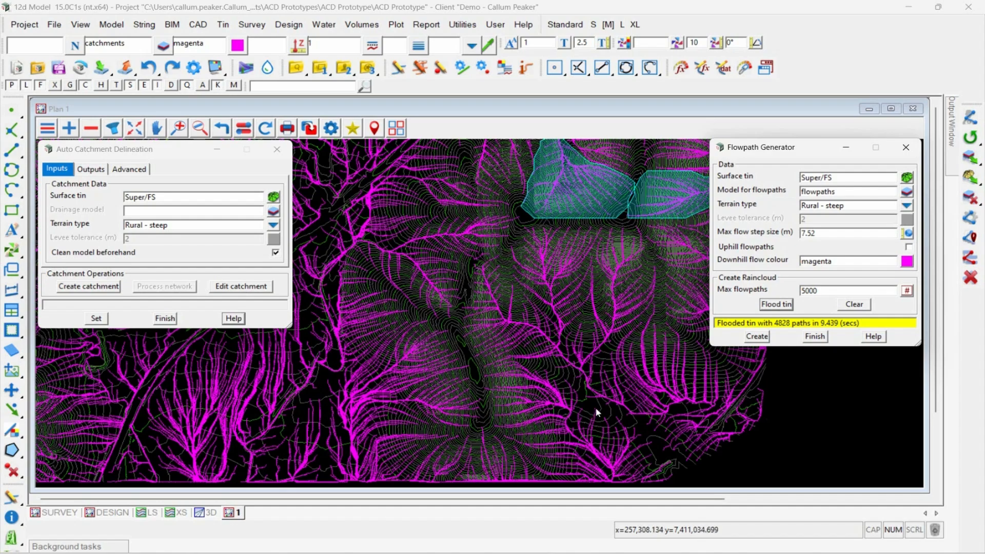
pyautogui.scroll(-1, 595, 407)
pyautogui.scroll(2, 535, 226)
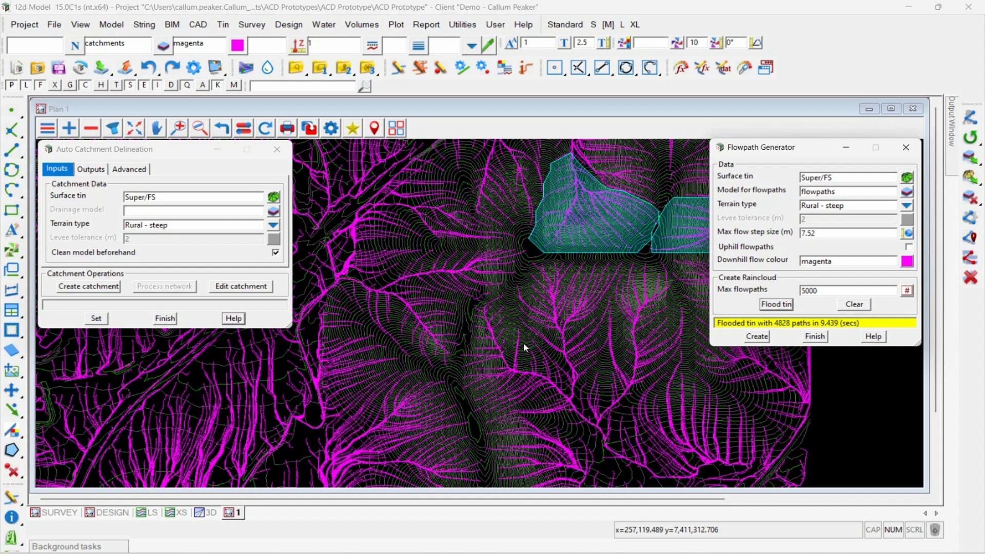
# Step: Enable uphill flowpaths and flood the tin again, checking the green paths against the catchment boundaries
pyautogui.click(905, 248)
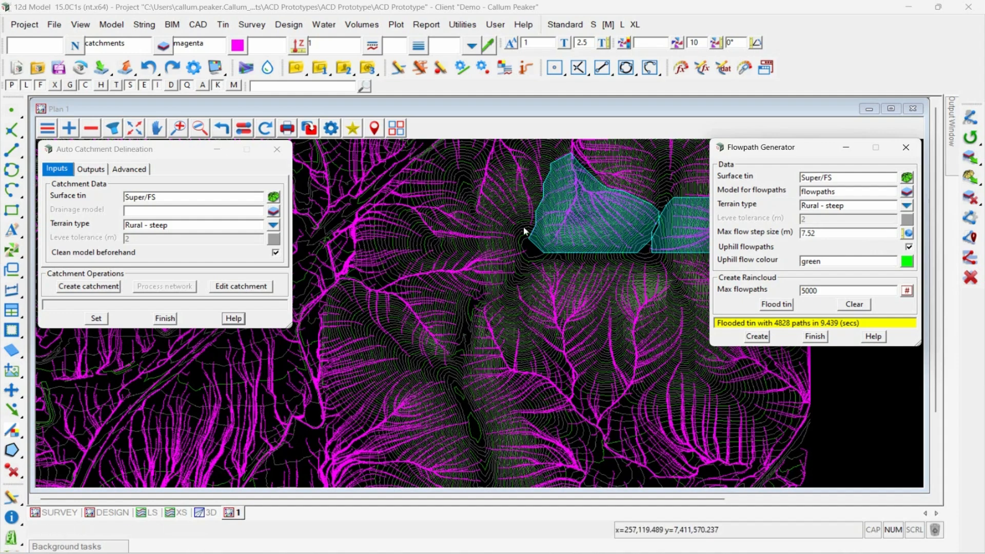
pyautogui.click(771, 306)
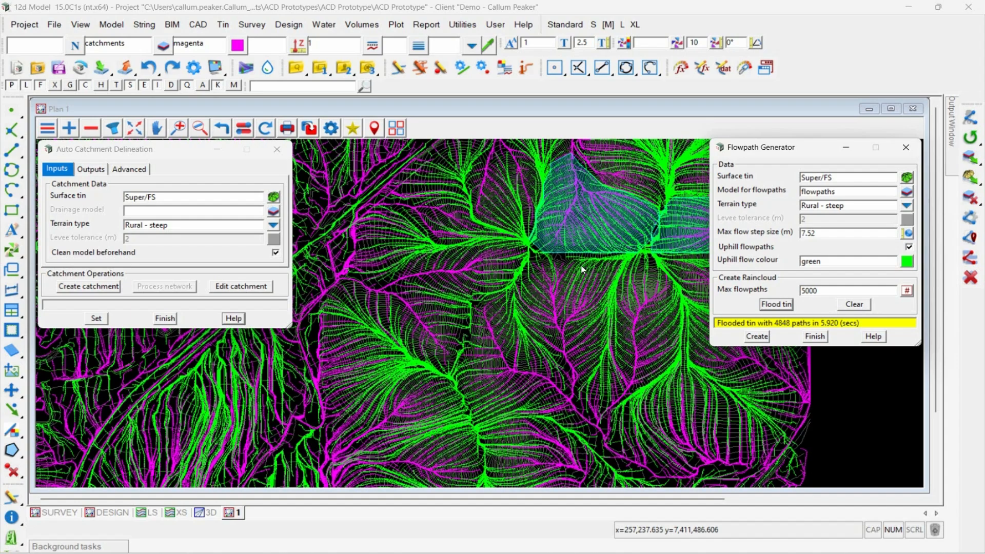
pyautogui.scroll(-2, 565, 325)
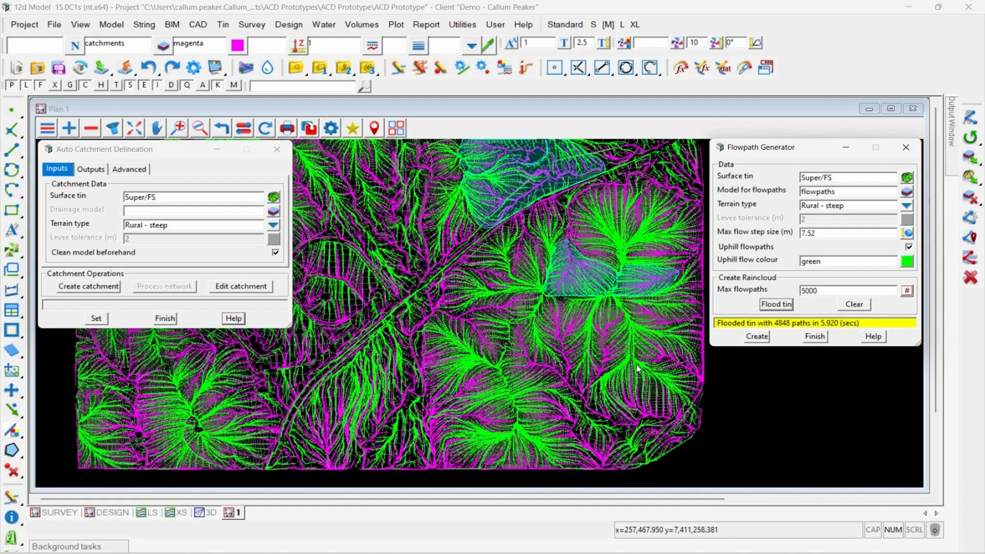
pyautogui.scroll(-1, 638, 368)
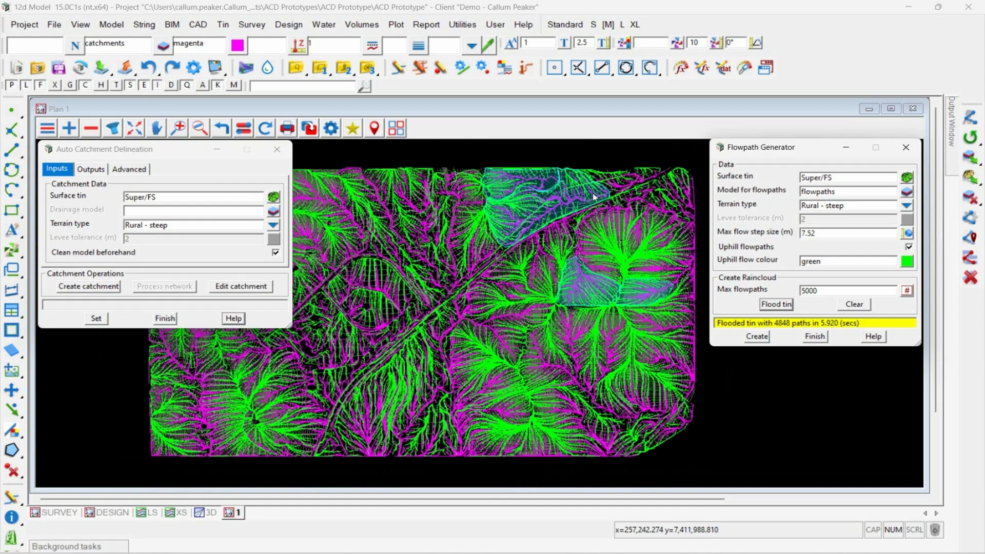
pyautogui.scroll(2, 610, 173)
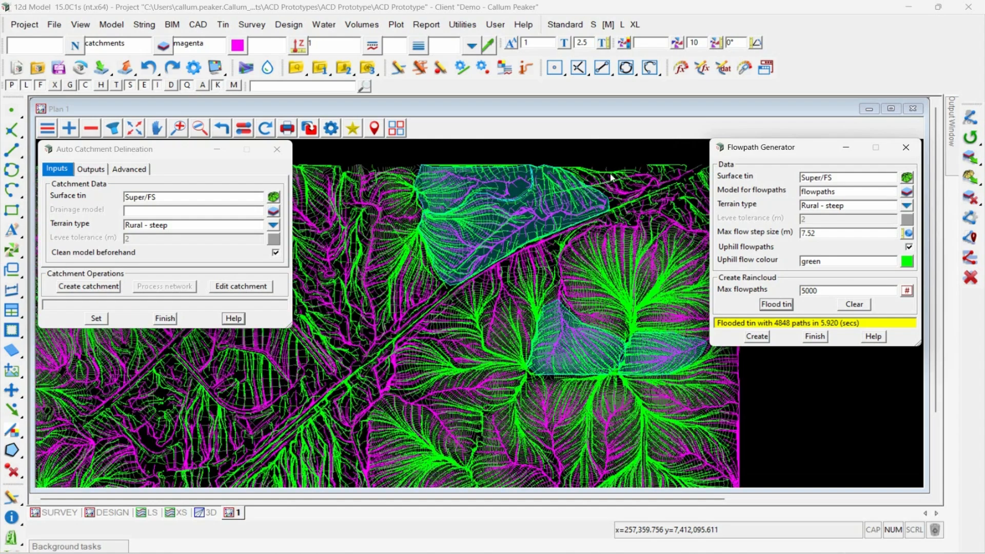
pyautogui.scroll(1, 610, 178)
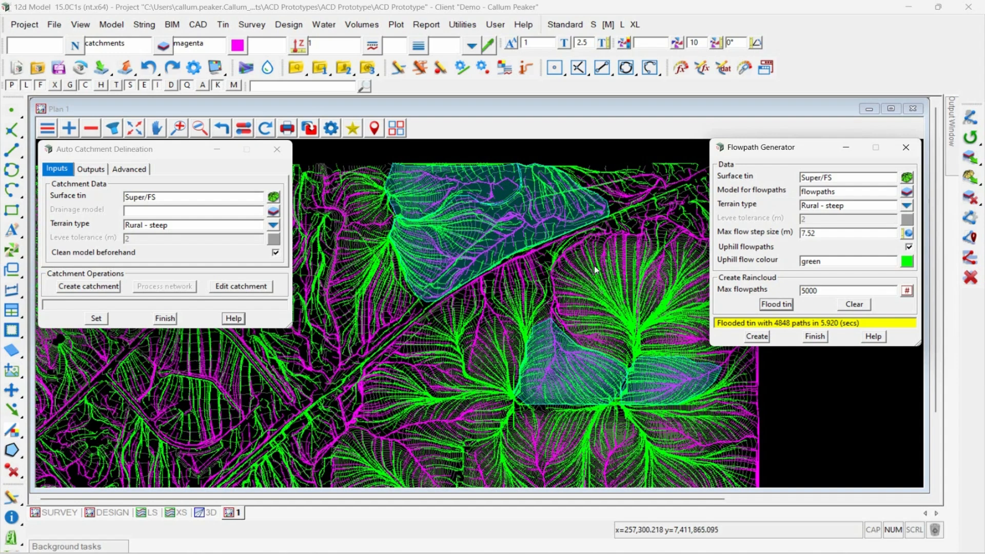
# Step: Clear the generated flowpaths and close the Flowpath Generator
pyautogui.click(862, 305)
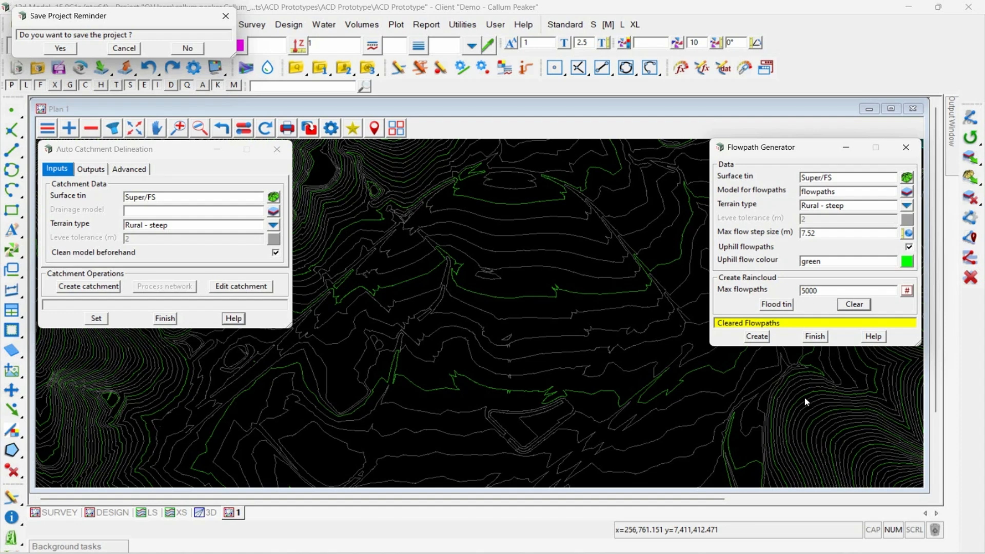
pyautogui.click(906, 149)
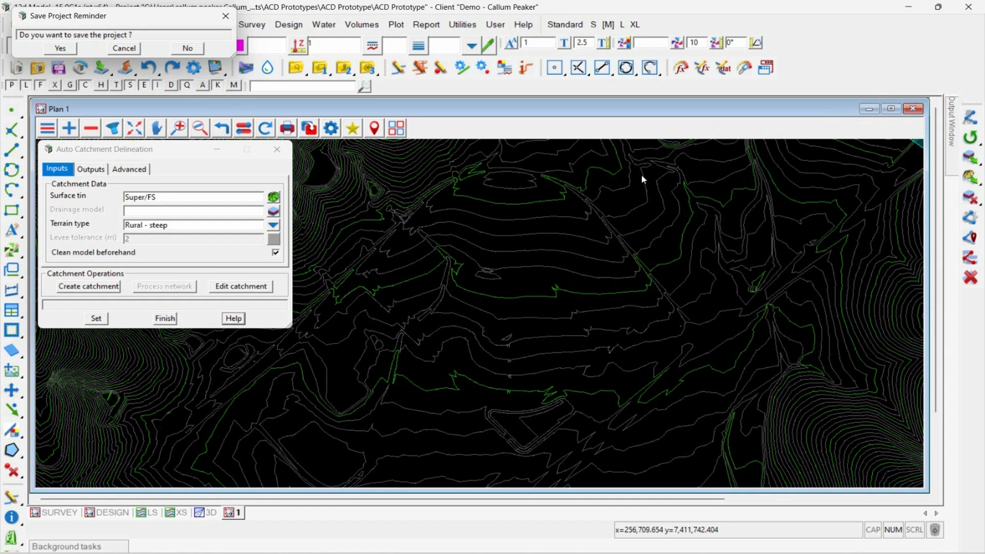
# Step: Add the Network model to the plan view and create a catchment at every inlet of the SW/Network drainage model
pyautogui.click(69, 129)
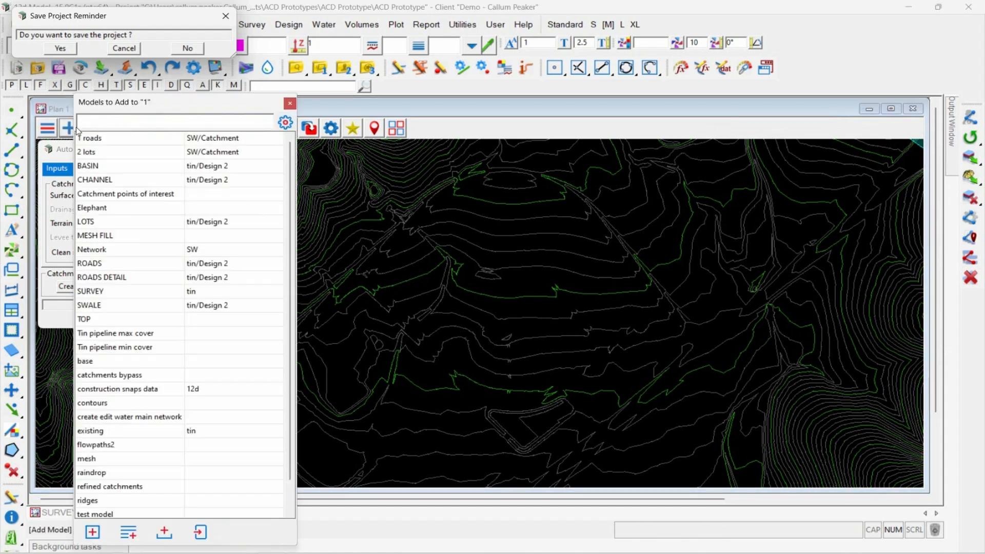
pyautogui.click(125, 250)
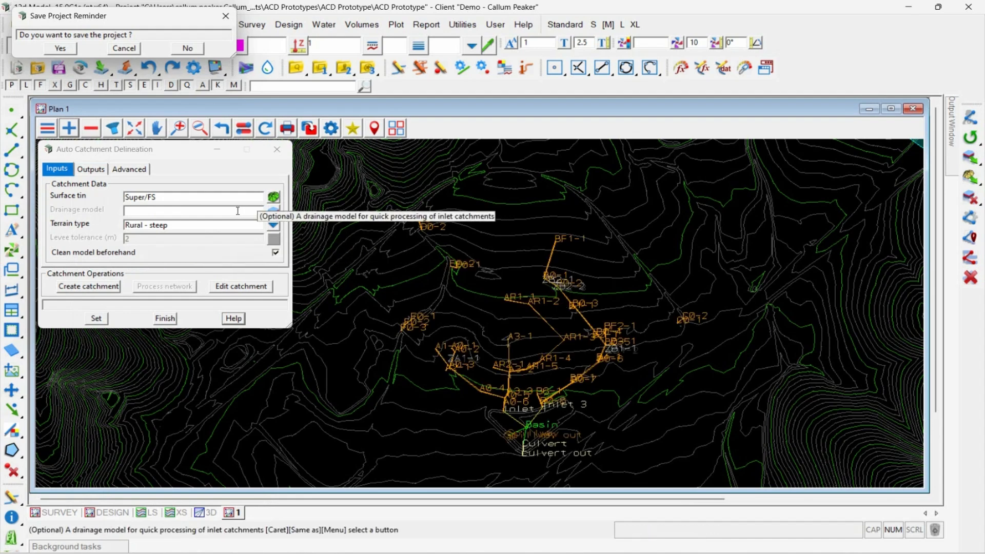
pyautogui.click(273, 211)
pyautogui.click(553, 254)
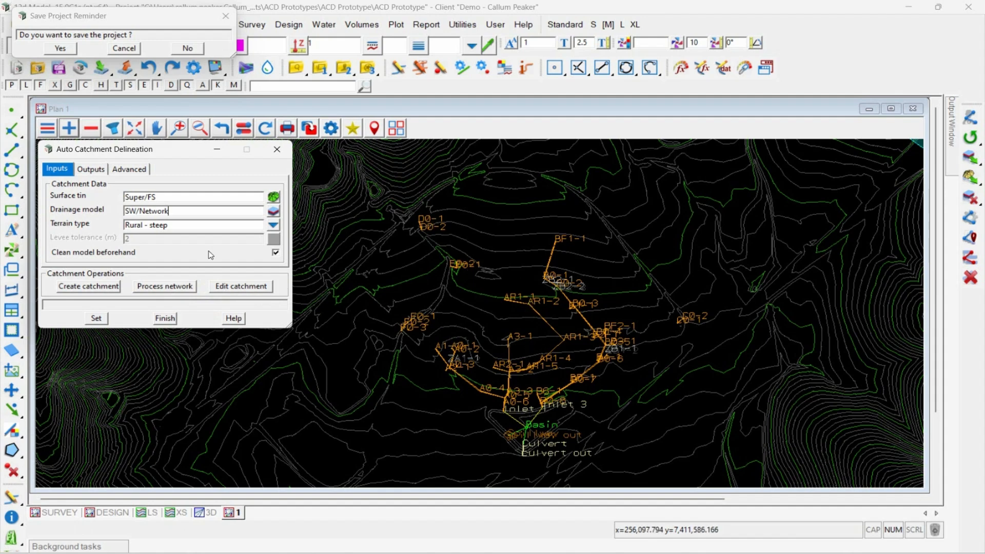
pyautogui.click(164, 286)
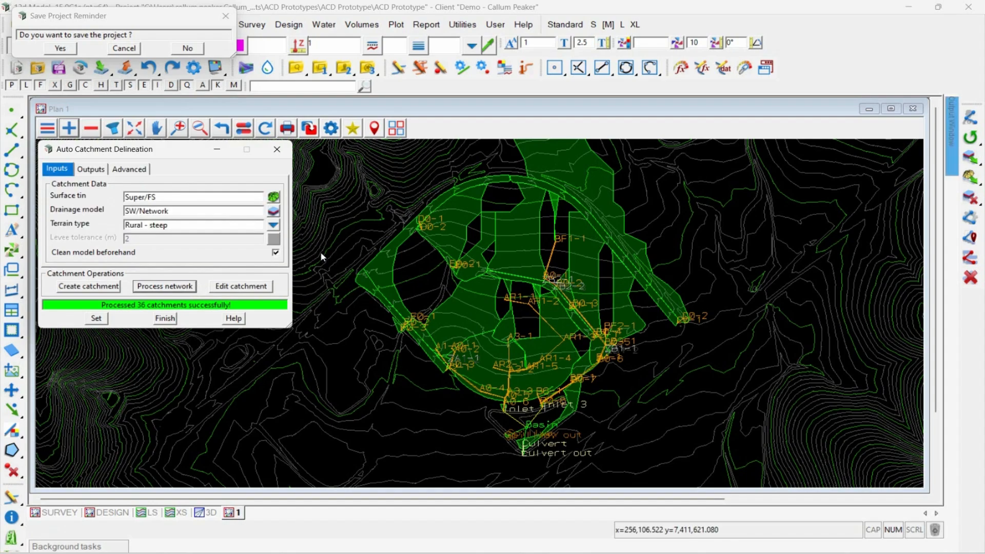
# Step: Hide the tin contours to examine the triangulation beneath the catchments, and show the contours again
pyautogui.click(245, 130)
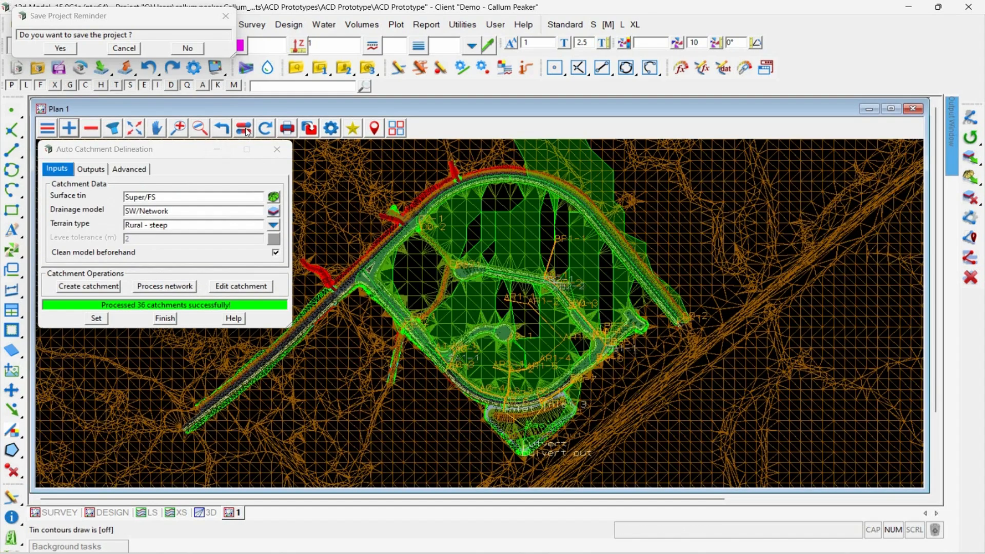
pyautogui.scroll(3, 384, 205)
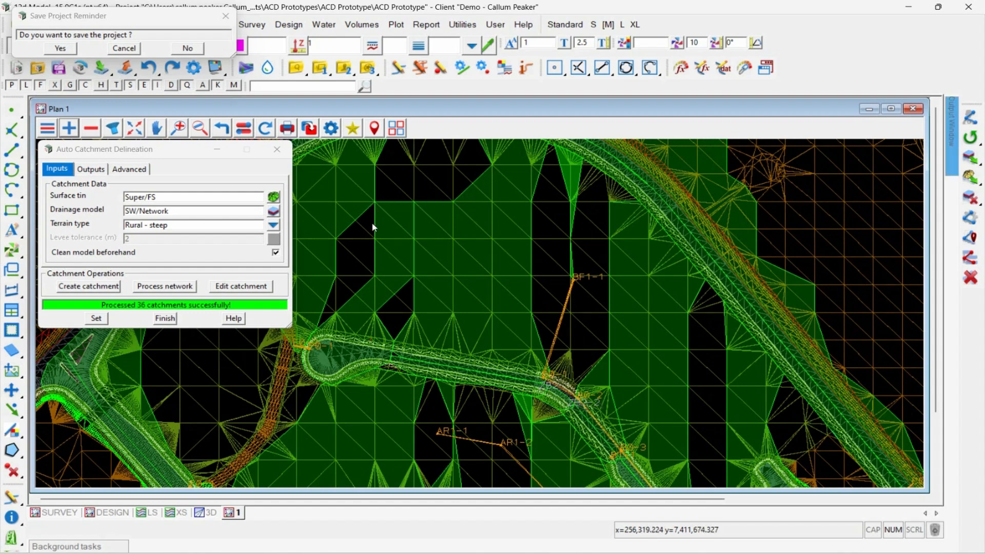
pyautogui.scroll(-2, 428, 218)
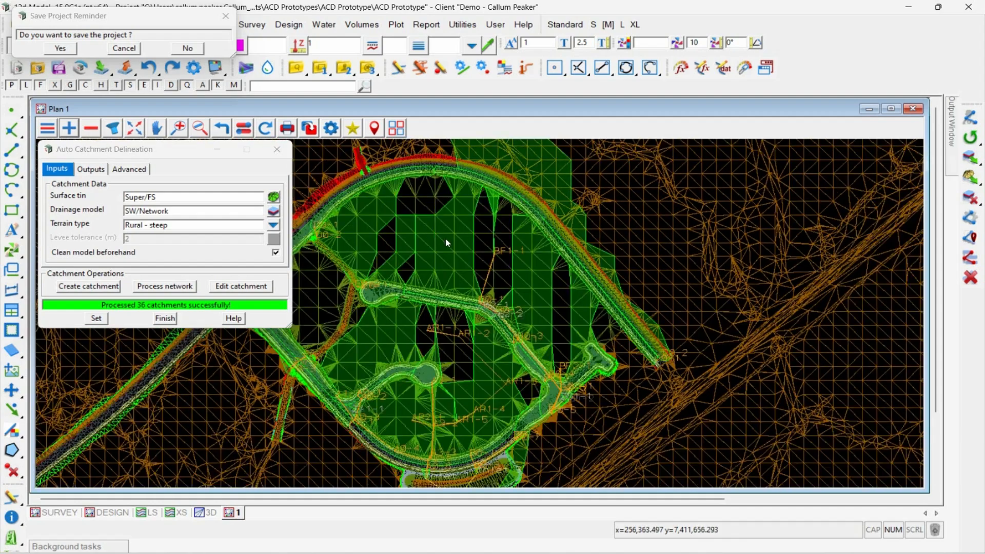
pyautogui.scroll(-1, 703, 276)
pyautogui.middleClick(246, 127)
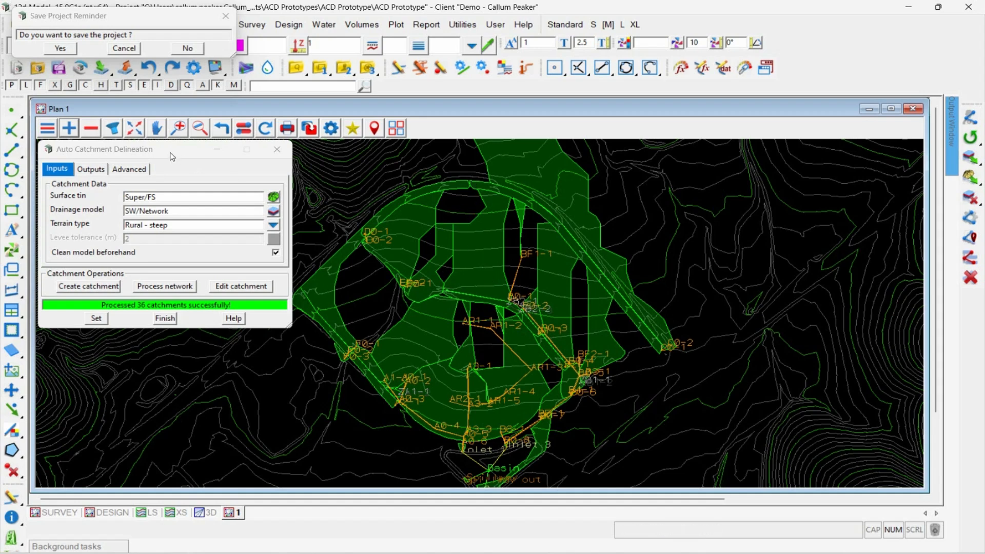
# Step: Refine the super tin to smooth its areas of low detail
pyautogui.click(153, 147)
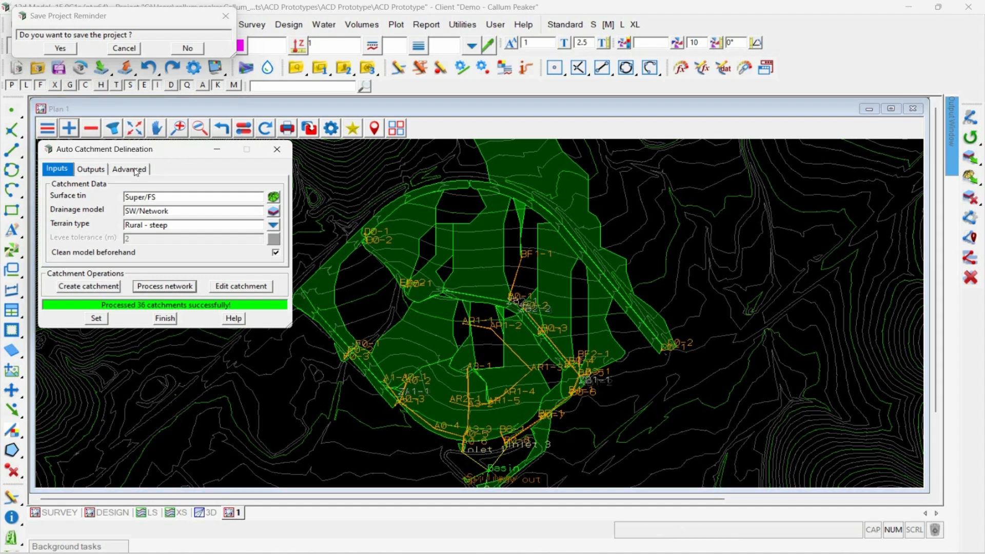
pyautogui.click(136, 171)
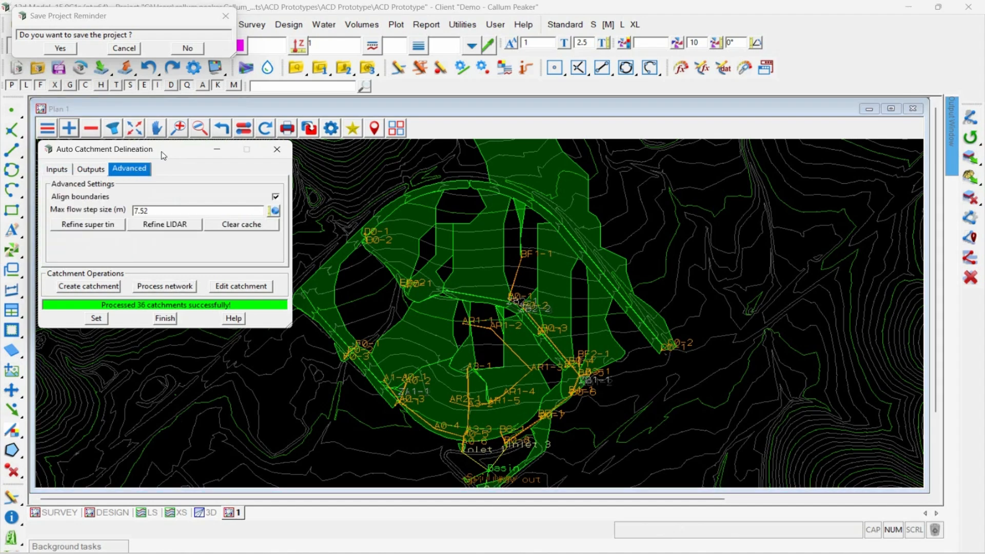
pyautogui.click(94, 227)
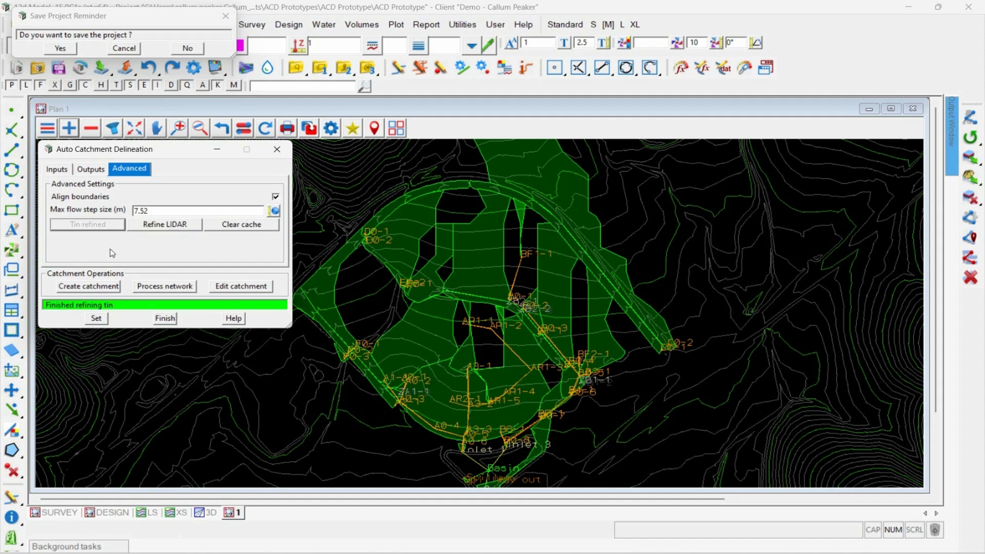
# Step: Reprocess the SW/Network inlet catchments on the refined tin and inspect those around pits B0-3 and AR1-3
pyautogui.click(59, 169)
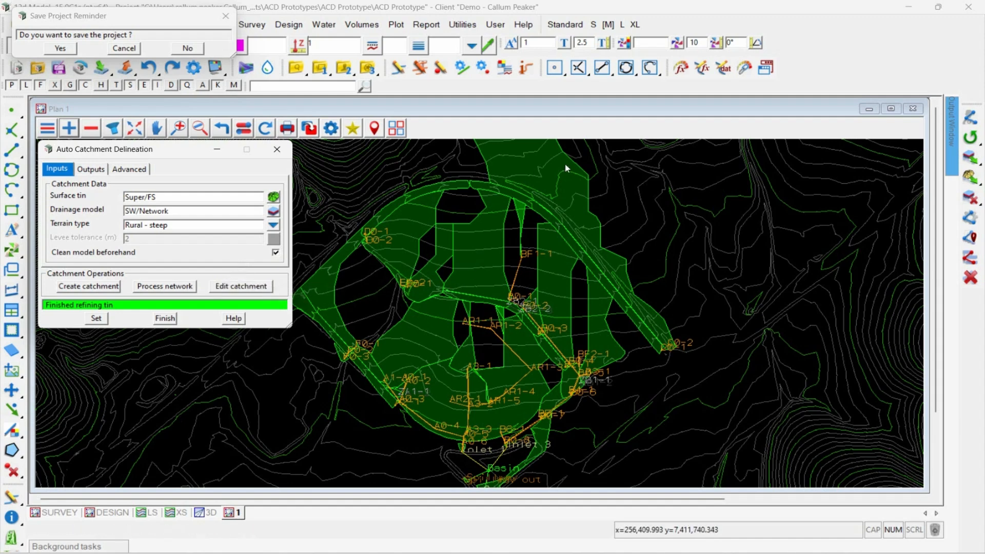
pyautogui.click(168, 287)
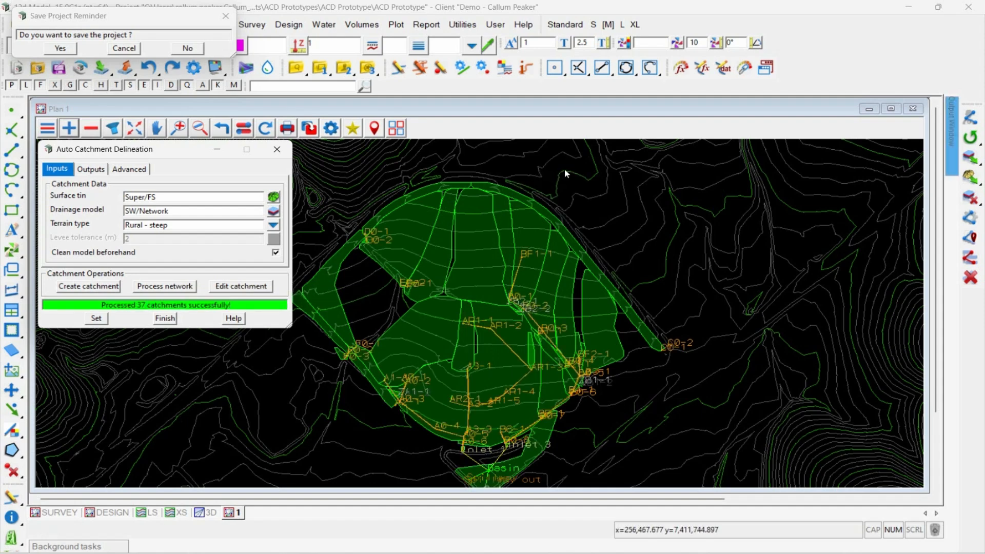
pyautogui.scroll(-1, 564, 174)
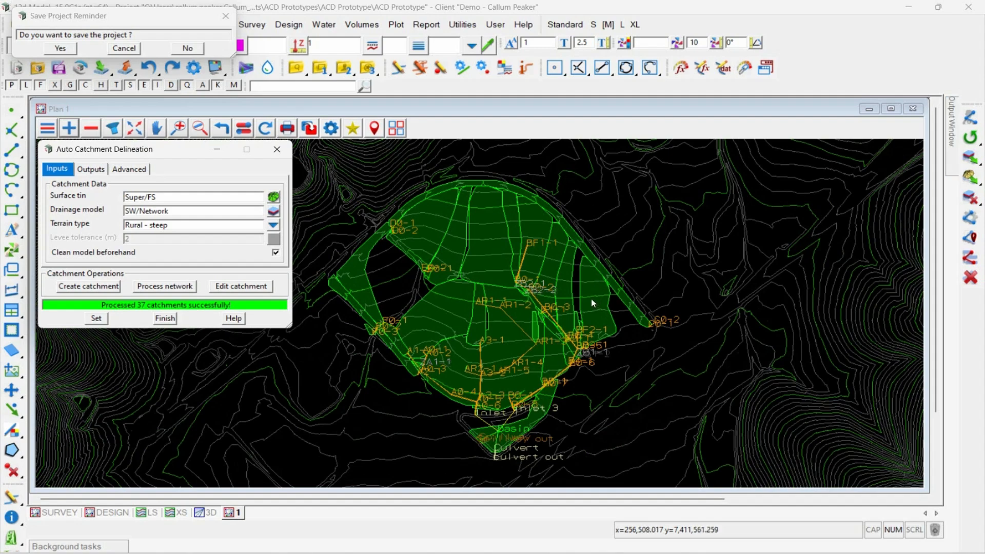
pyautogui.scroll(2, 593, 303)
pyautogui.scroll(4, 553, 318)
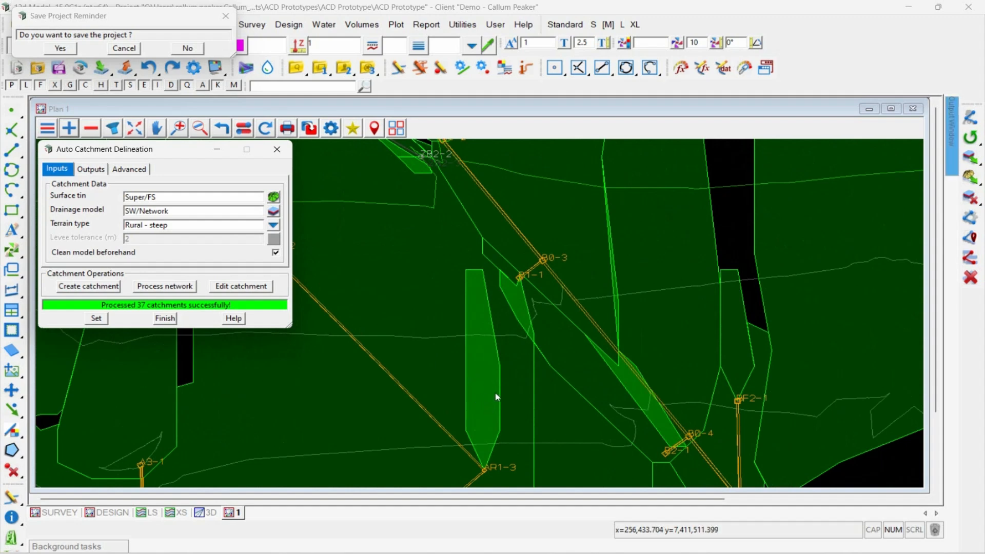
pyautogui.scroll(-3, 466, 308)
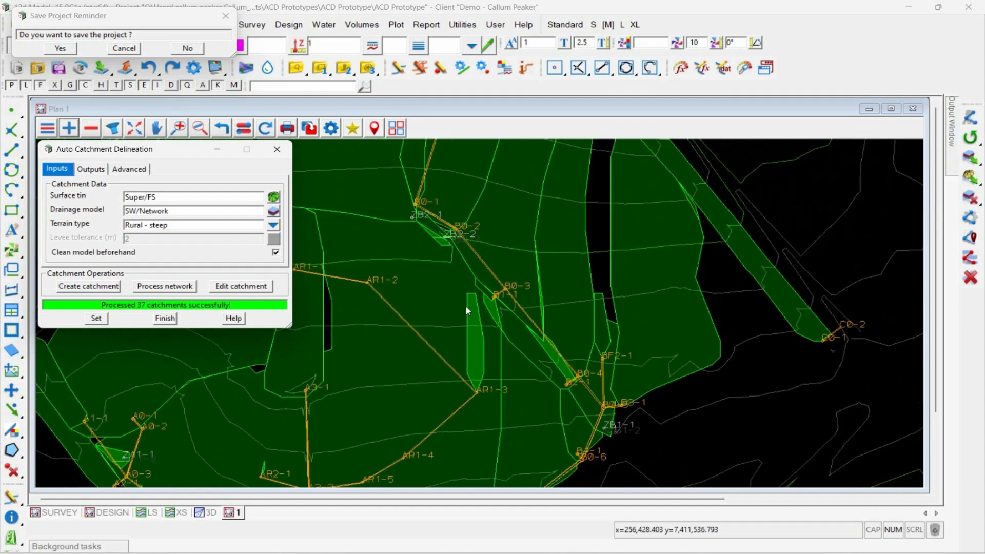
# Step: Edit the catchment polygons with Move Point, joining the two boundary vertices at the base of the triangular gap on the northern catchment edge
pyautogui.scroll(-2, 469, 317)
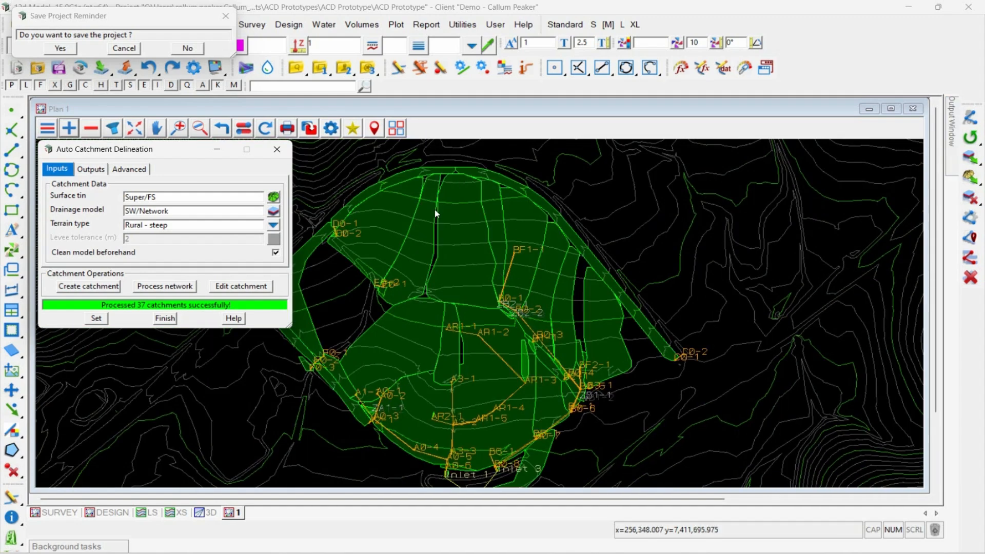
pyautogui.scroll(3, 423, 149)
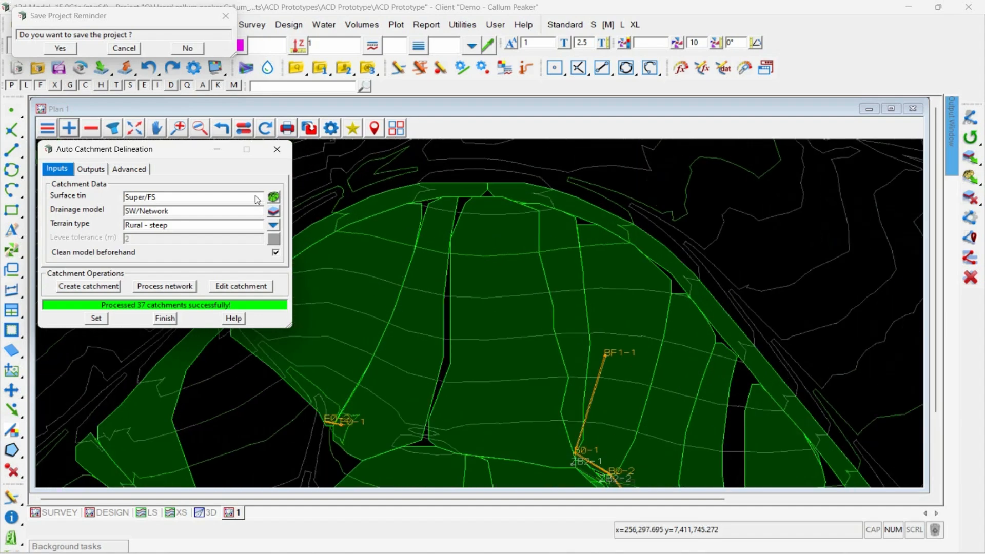
pyautogui.click(240, 285)
pyautogui.moveTo(341, 299); pyautogui.dragTo(682, 168)
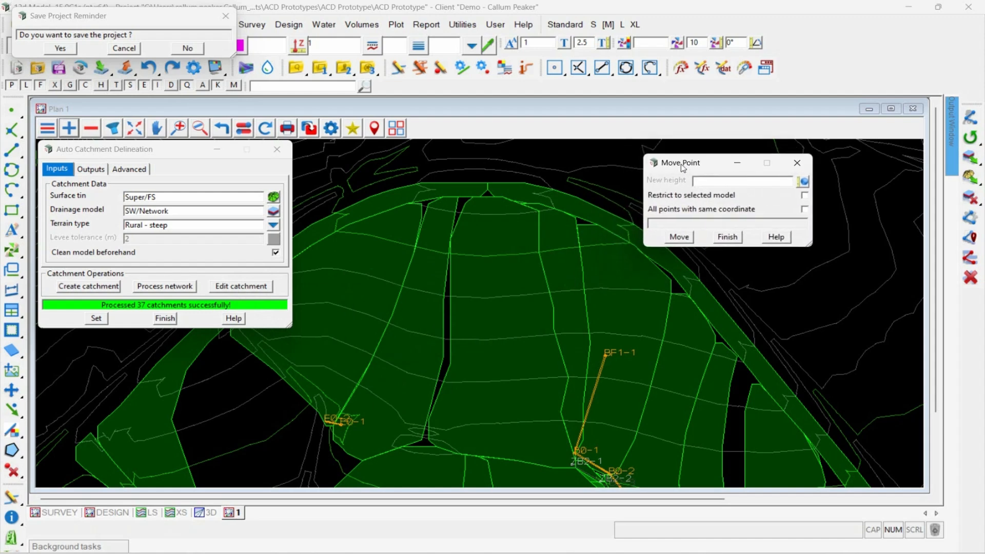
pyautogui.scroll(5, 476, 190)
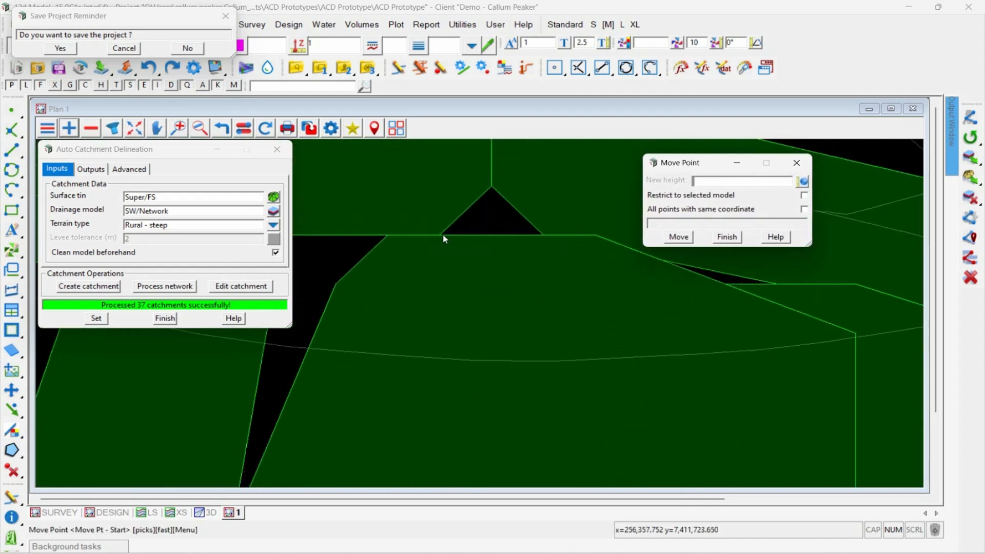
pyautogui.click(443, 235)
pyautogui.middleClick(442, 235)
pyautogui.click(488, 236)
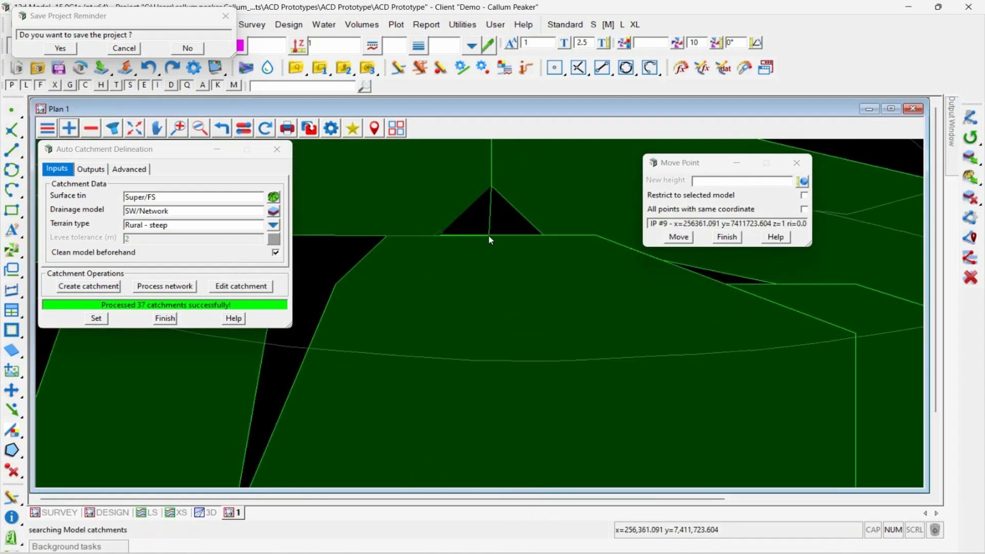
pyautogui.click(542, 236)
pyautogui.middleClick(542, 236)
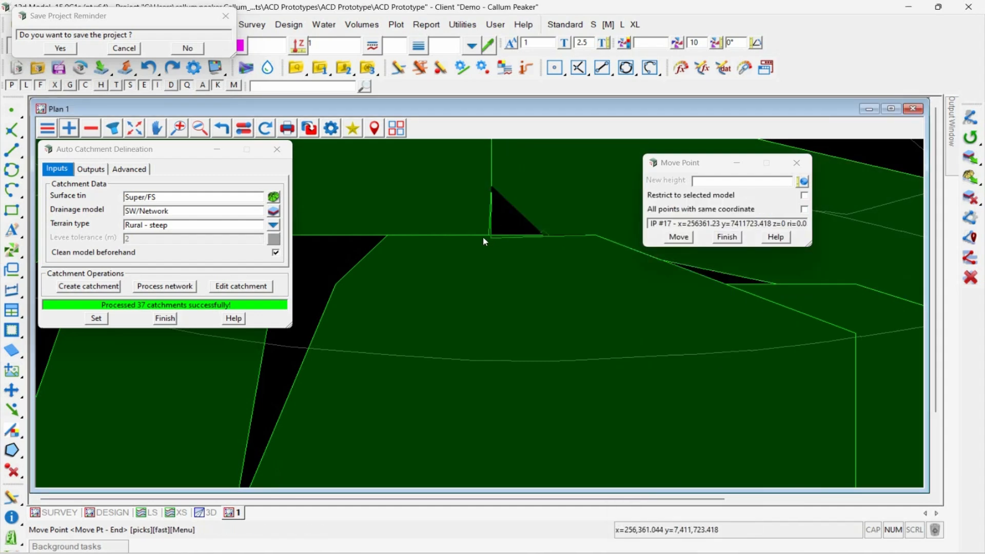
pyautogui.click(487, 236)
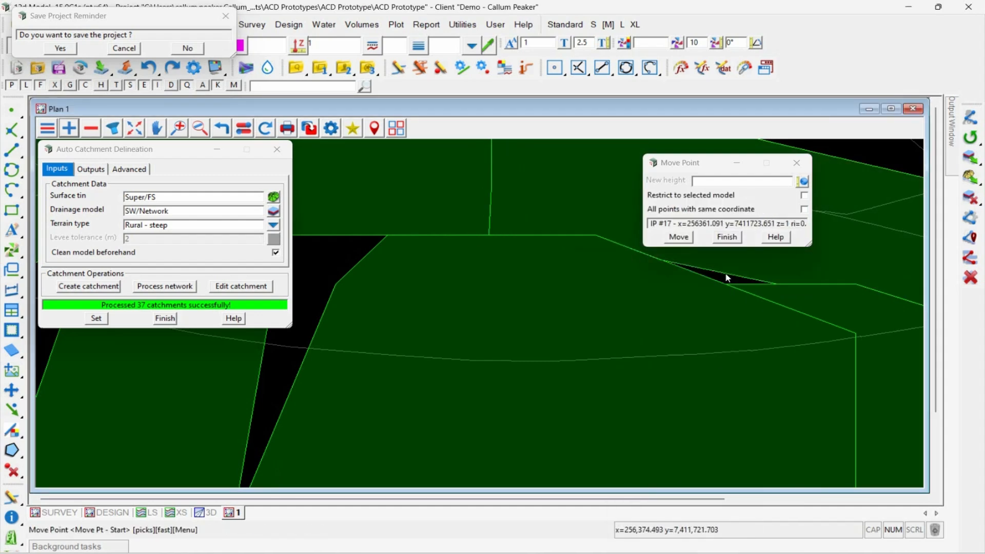
# Step: Move the catchment boundary vertices around the thin sliver gap just east of the closed triangular gap to close it
pyautogui.click(731, 286)
pyautogui.middleClick(730, 286)
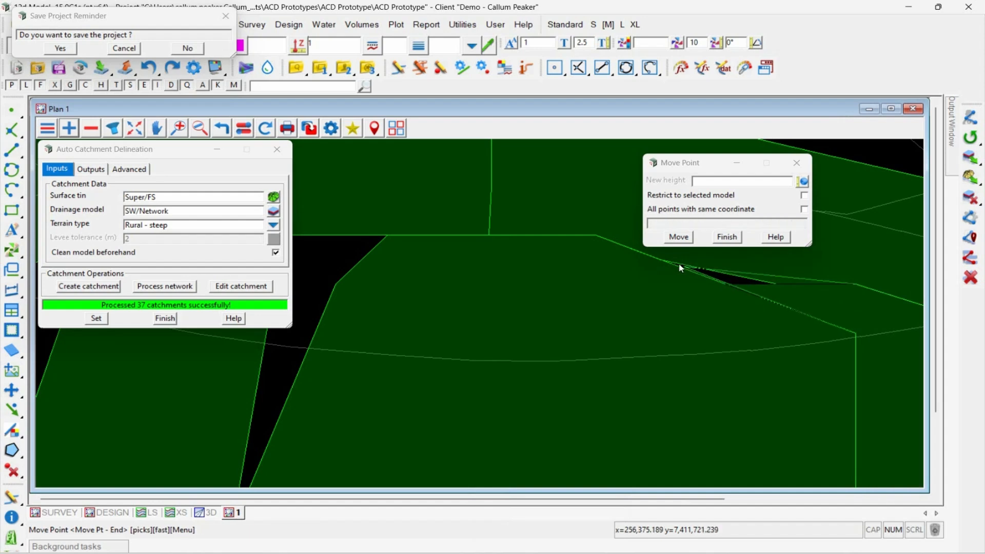
pyautogui.click(780, 285)
pyautogui.click(777, 290)
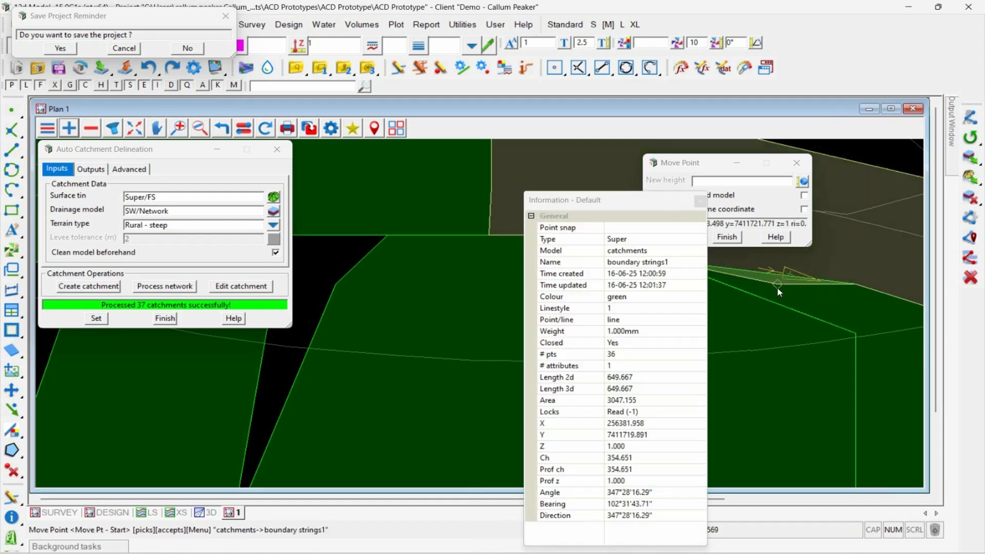
pyautogui.middleClick(777, 288)
pyautogui.click(801, 279)
pyautogui.scroll(-3, 537, 269)
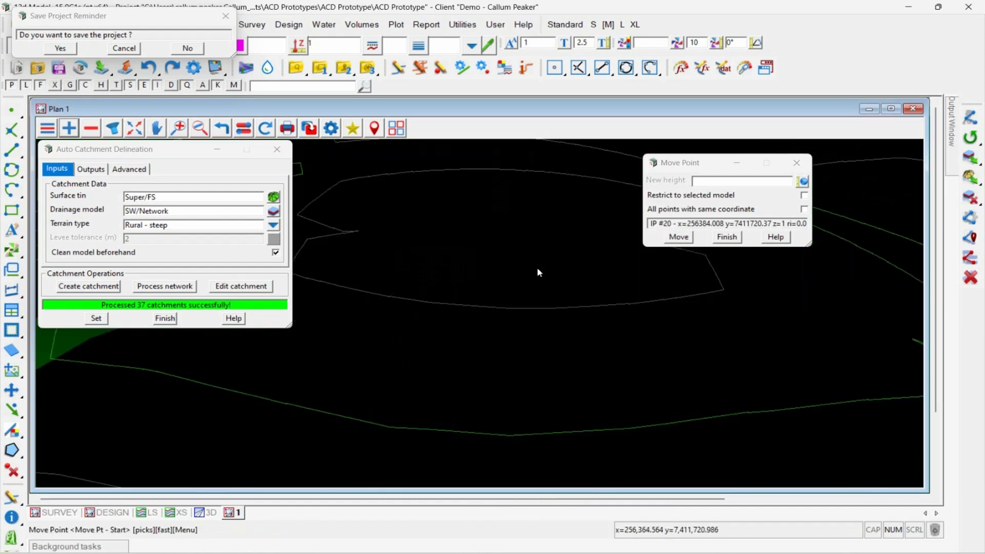
pyautogui.scroll(-4, 539, 272)
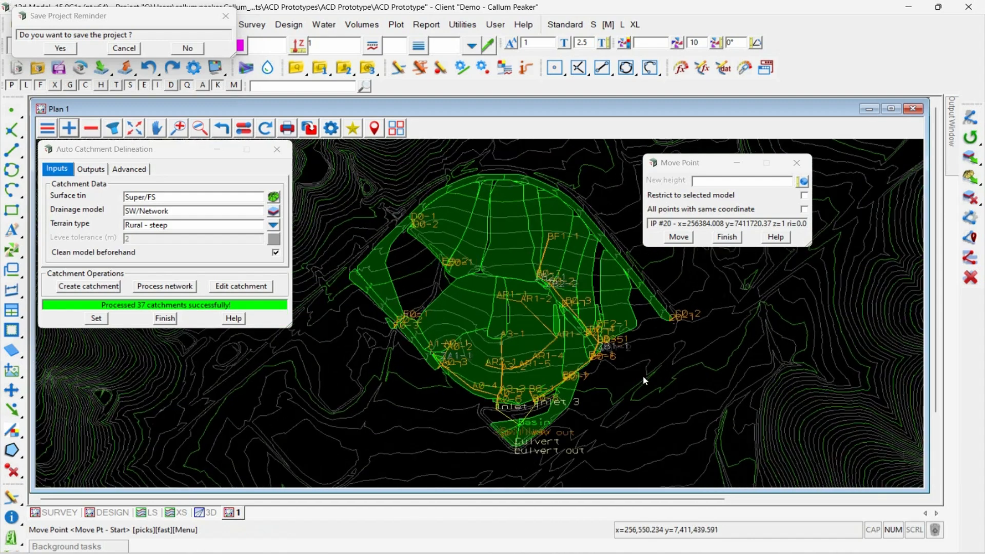
pyautogui.scroll(2, 519, 272)
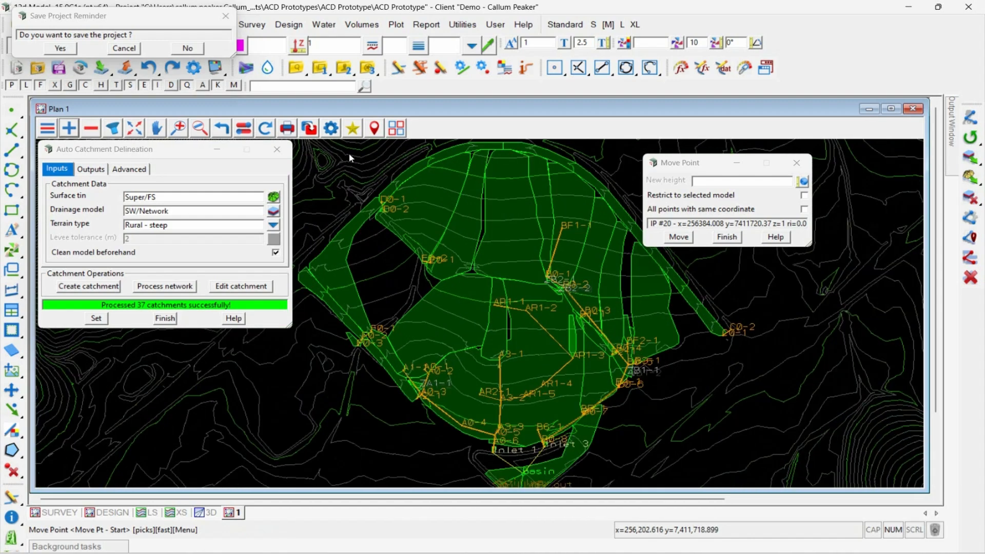